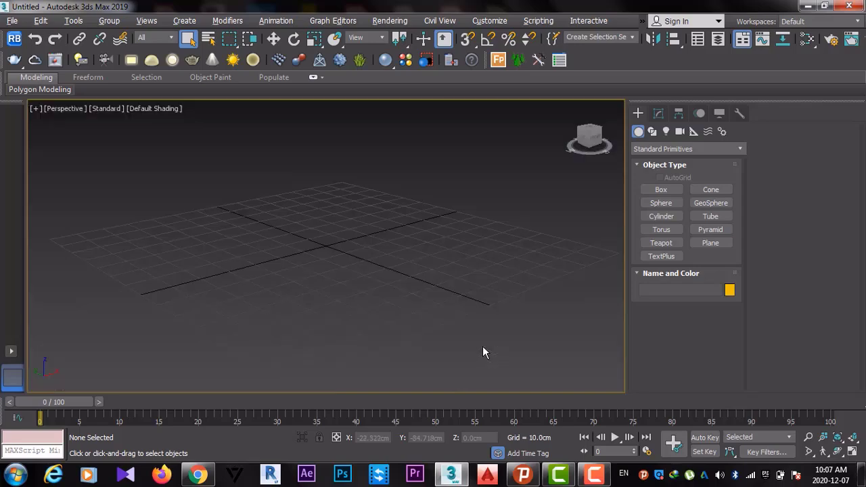
Step: Maximize the Perspective viewport and zoom in on the grid
mouse_move(482, 346)
middle_down()
mouse_move(421, 284)
mouse_move(390, 274)
mouse_move(424, 311)
middle_up()
scroll(422, 284, up, 2)
scroll(410, 295, up, 2)
scroll(374, 293, up, 2)
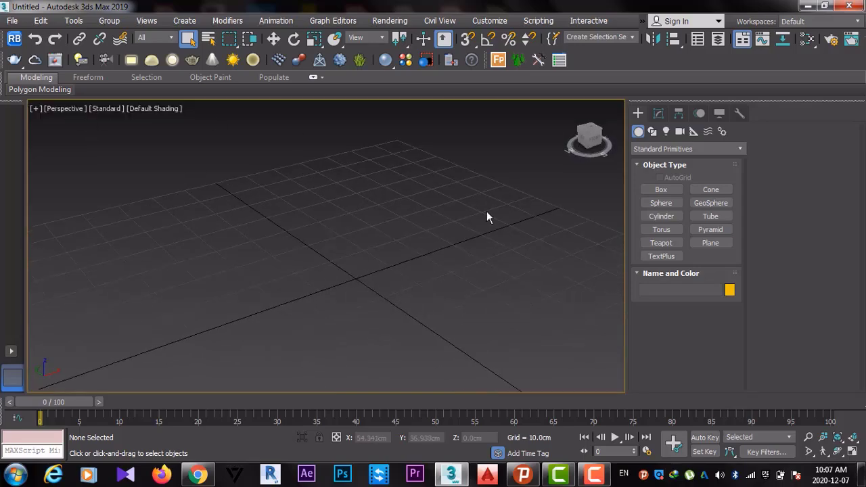
Step: Draw a thin upright Box on the grid, 45.272cm wide and 87.844cm tall
click(654, 191)
middle_drag(313, 287, 267, 291)
drag(268, 291, 437, 253)
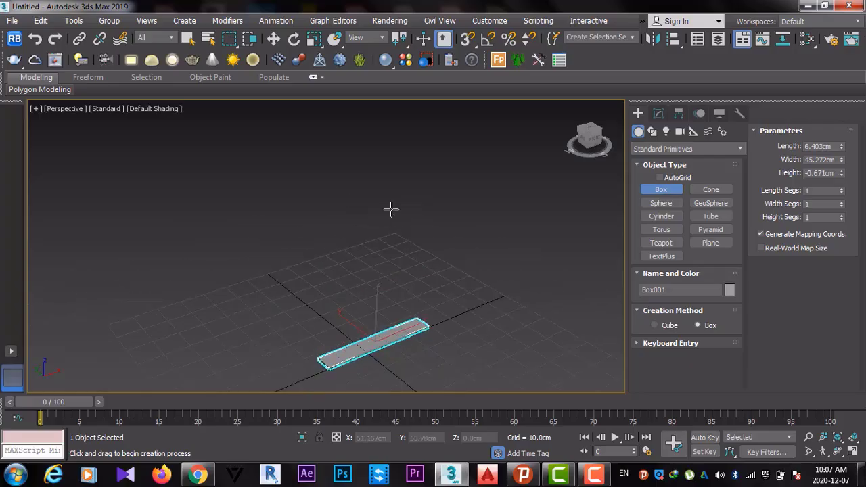
click(400, 27)
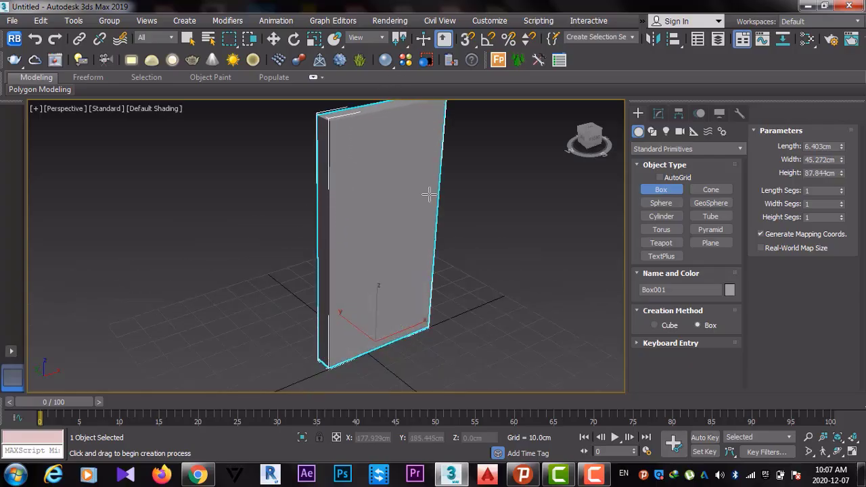
middle_drag(441, 202, 412, 204)
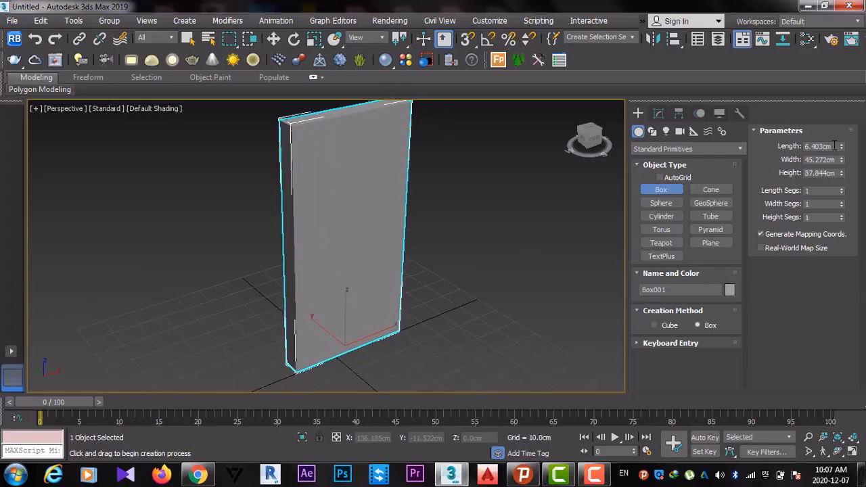
mouse_move(835, 145)
mouse_down()
mouse_move(802, 145)
mouse_move(839, 148)
mouse_move(812, 147)
mouse_up()
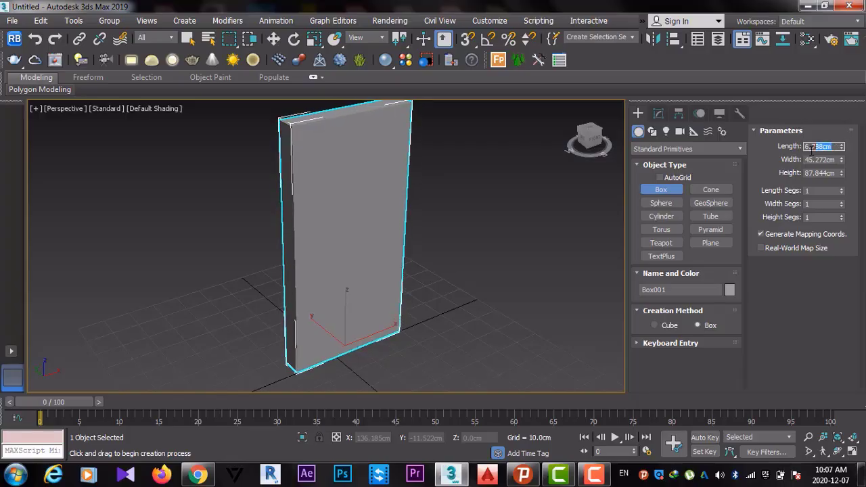
Step: Set the box Length to 4cm and Height to 100cm
text(4)
key(Return)
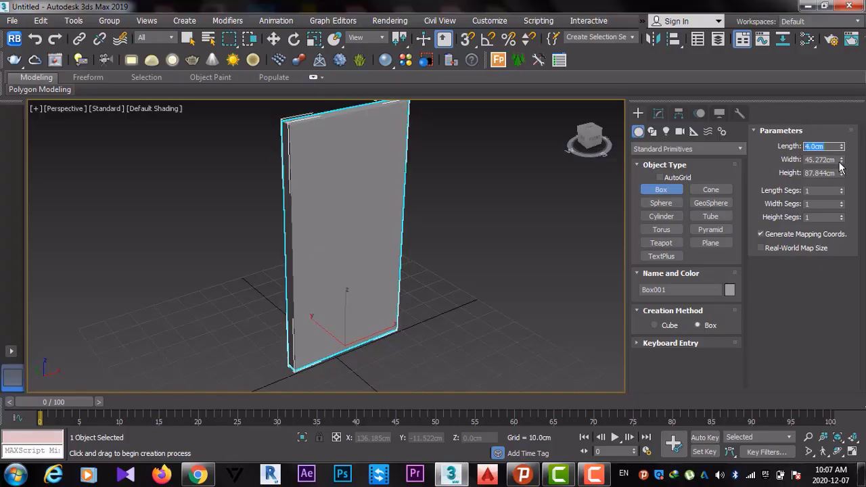
drag(837, 173, 805, 174)
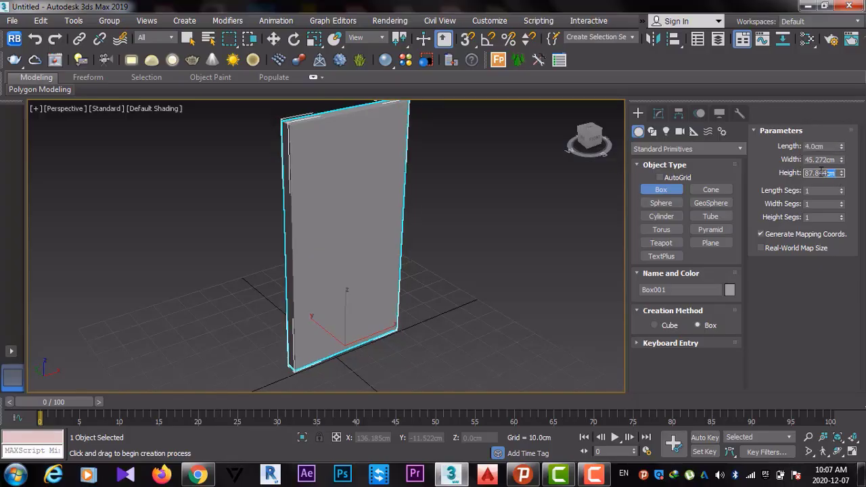
text(100)
key(Return)
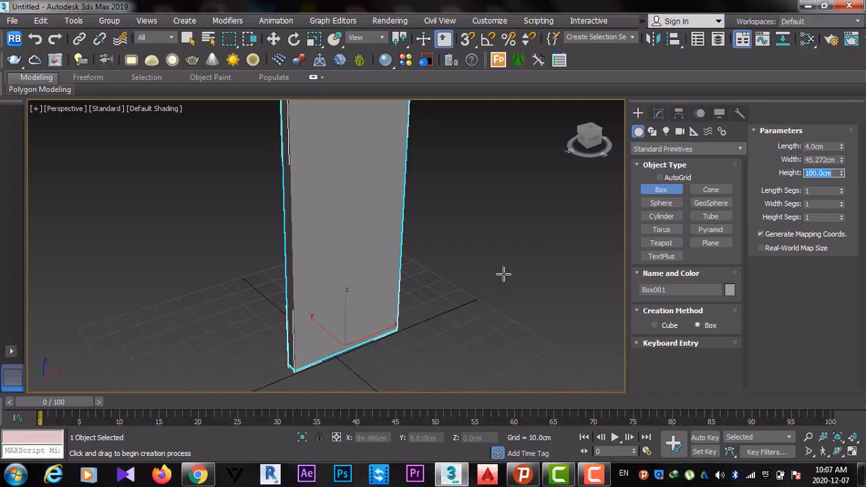
Step: Orbit around the panel to view its front and darker side
scroll(495, 259, down, 3)
mouse_move(410, 284)
middle_down()
mouse_move(441, 212)
mouse_move(491, 213)
mouse_move(304, 192)
mouse_move(429, 247)
mouse_move(435, 232)
mouse_move(381, 173)
middle_up()
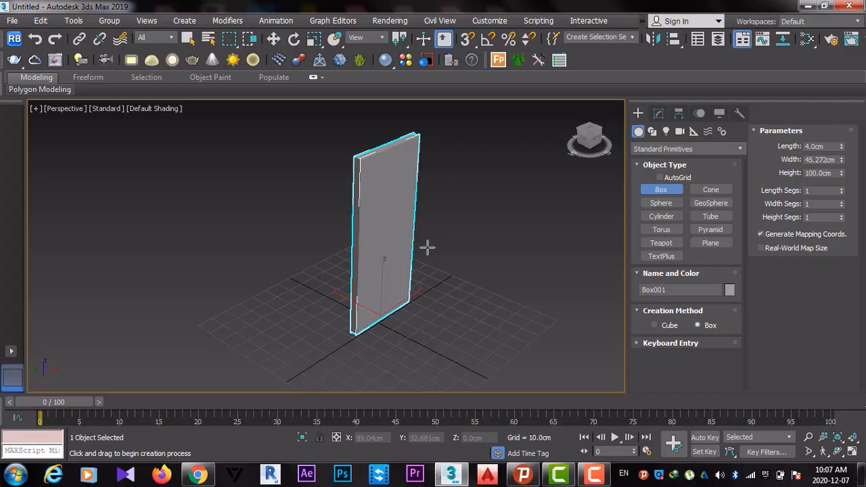
mouse_move(427, 248)
alt+middle_down()
mouse_move(394, 251)
mouse_move(332, 214)
mouse_move(425, 252)
mouse_move(380, 192)
alt+middle_up()
mouse_move(410, 228)
alt+middle_down()
mouse_move(336, 226)
mouse_move(420, 240)
mouse_move(383, 224)
mouse_move(385, 166)
alt+middle_up()
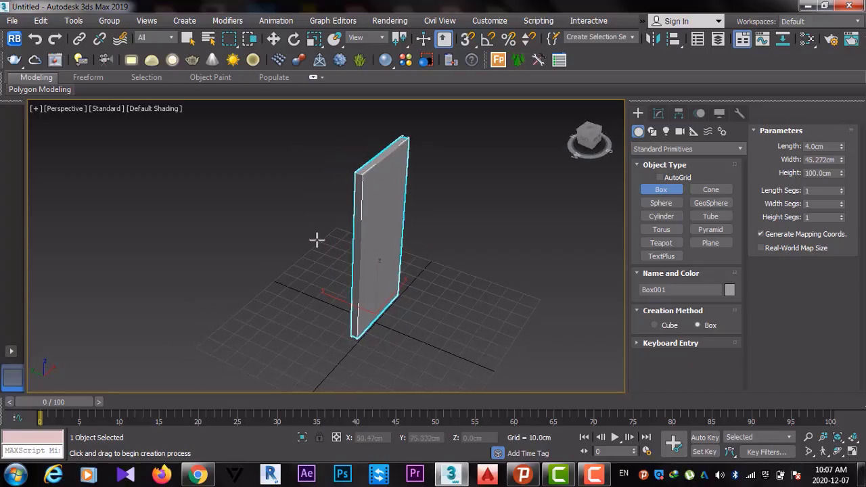
mouse_move(331, 255)
alt+middle_down()
mouse_move(393, 251)
mouse_move(363, 199)
mouse_move(420, 213)
mouse_move(435, 242)
mouse_move(331, 241)
mouse_move(282, 223)
mouse_move(333, 257)
mouse_move(316, 208)
mouse_move(230, 176)
mouse_move(337, 205)
alt+middle_up()
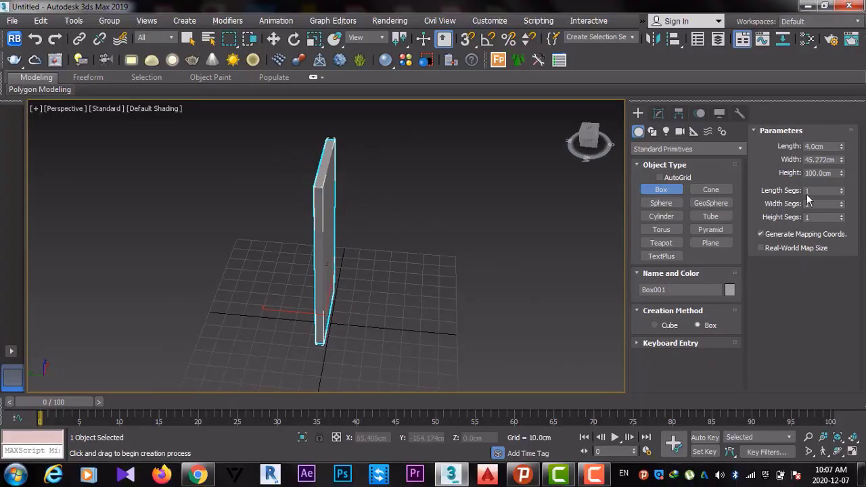
drag(819, 191, 783, 191)
Step: Set Length Segs to 5, Width Segs to 50 and Height Segs to 100
key(Return)
click(805, 192)
key(Tab)
key(Return)
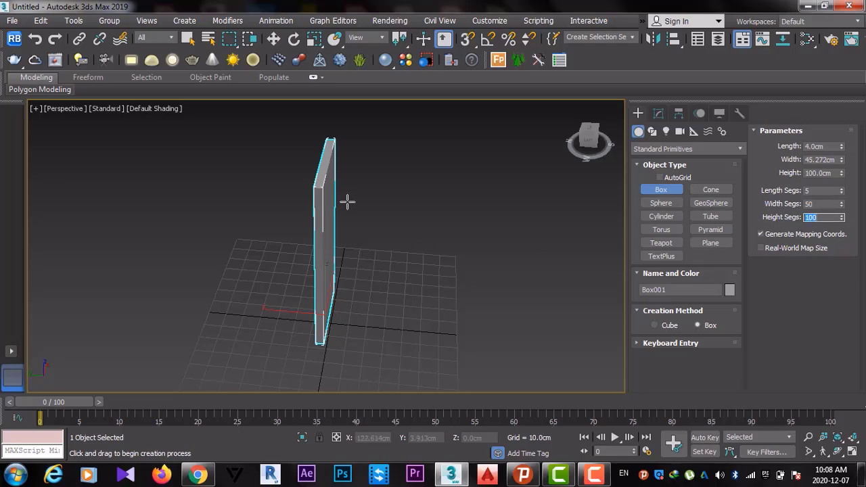
Step: Turn on Edged Faces to show the dense mesh edges over the shading
mouse_move(389, 283)
alt+middle_down()
mouse_move(397, 272)
mouse_move(331, 244)
mouse_move(387, 258)
mouse_move(404, 288)
mouse_move(424, 291)
alt+middle_up()
key(F4)
scroll(365, 255, up, 3)
scroll(355, 221, up, 2)
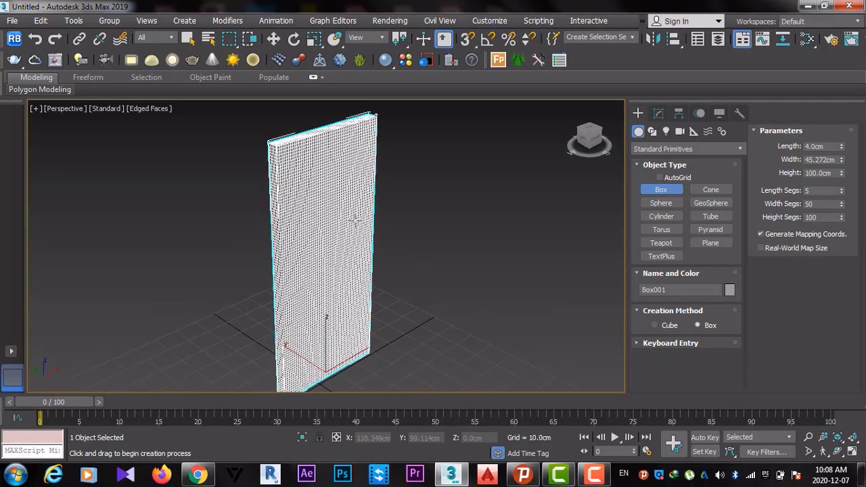
alt+middle_drag(355, 220, 378, 223)
Step: Add a Smooth modifier to Box001 and enable Auto Smooth at a 30.0 threshold
click(660, 114)
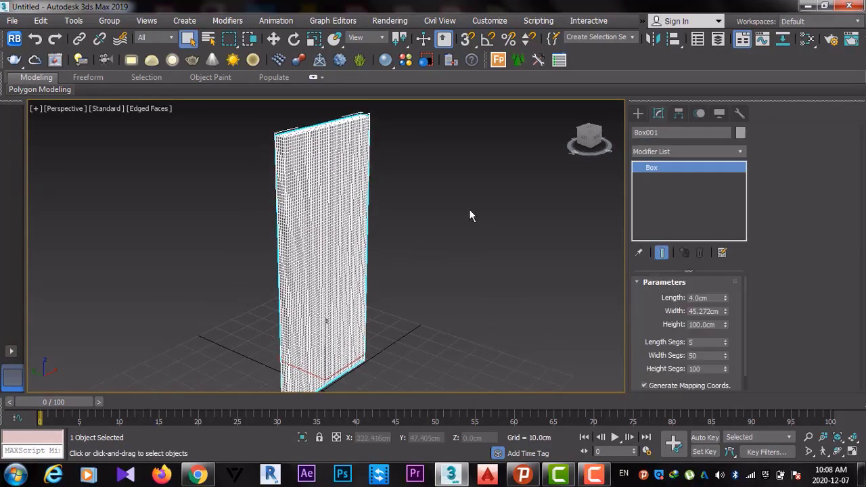
mouse_move(470, 209)
alt+middle_down()
mouse_move(522, 191)
mouse_move(483, 209)
mouse_move(503, 224)
alt+middle_up()
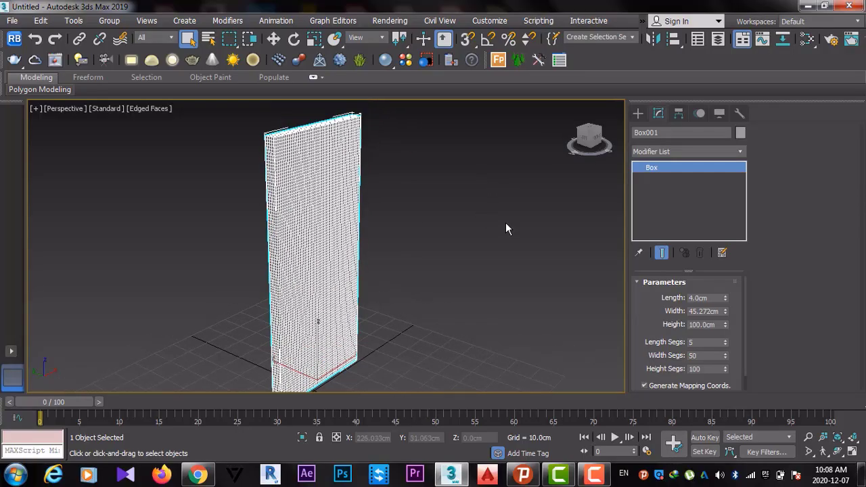
click(713, 150)
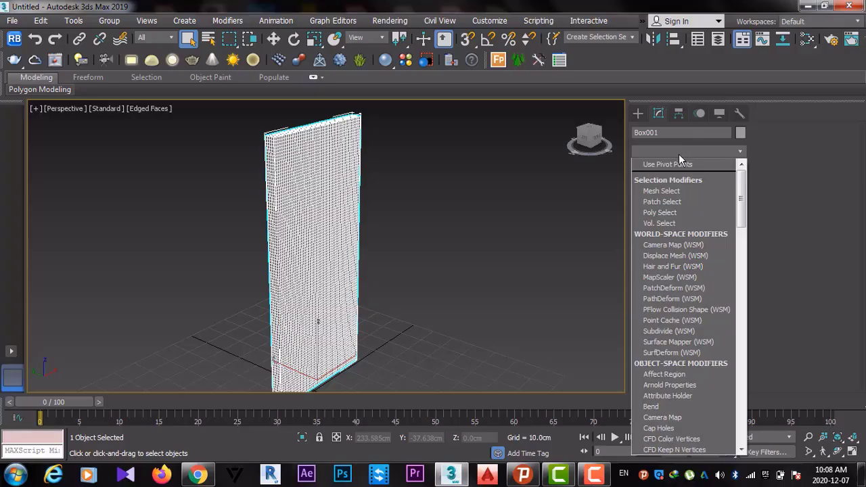
key(s)
key(s)
key(s)
key(s)
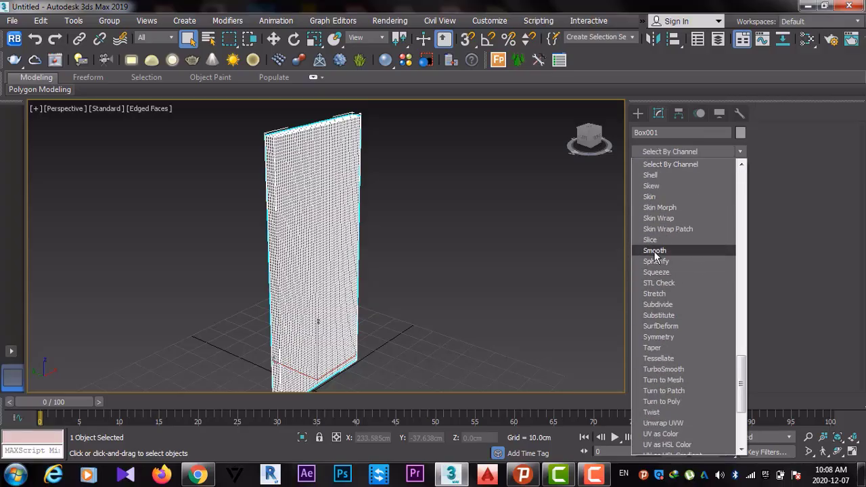
click(655, 251)
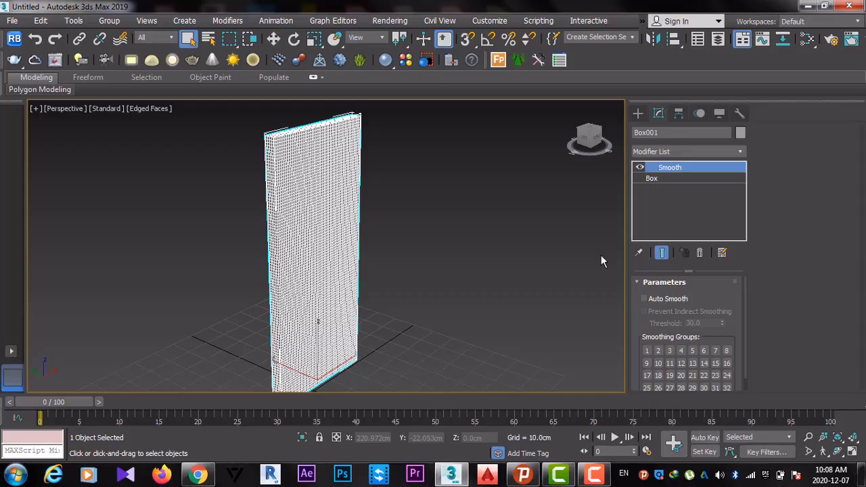
click(659, 303)
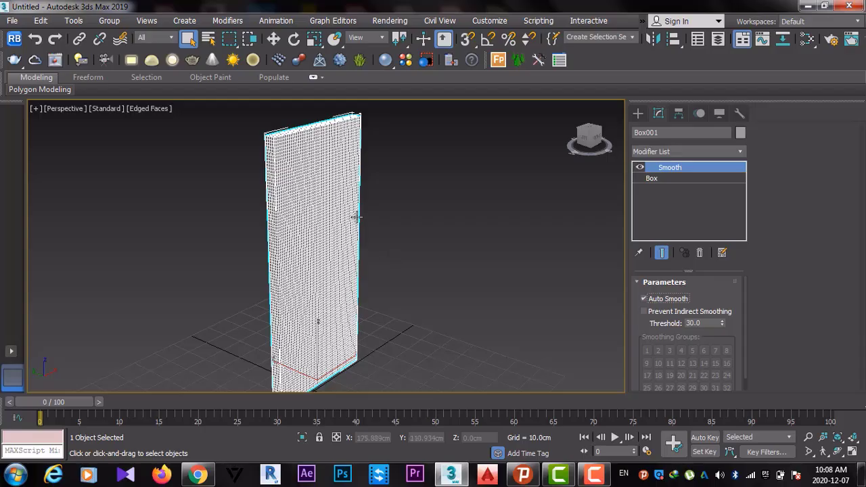
click(663, 153)
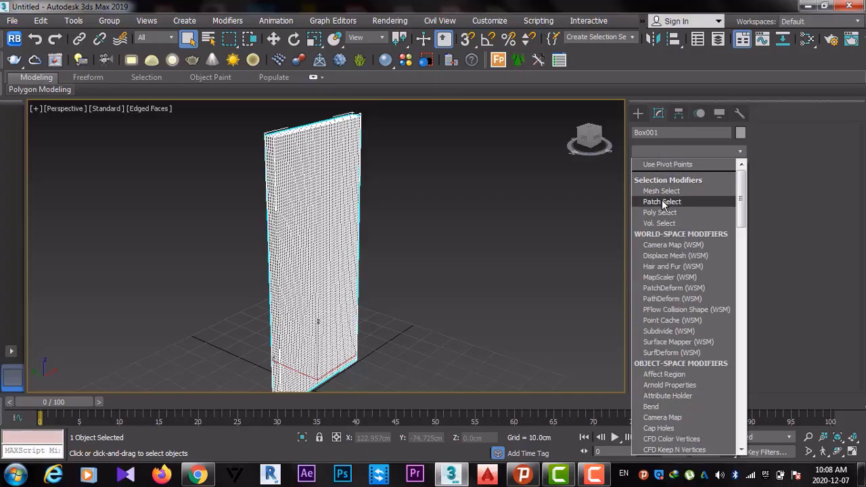
Step: Add a Mesh Select modifier above Smooth at Polygon sub-object level
key(m)
key(m)
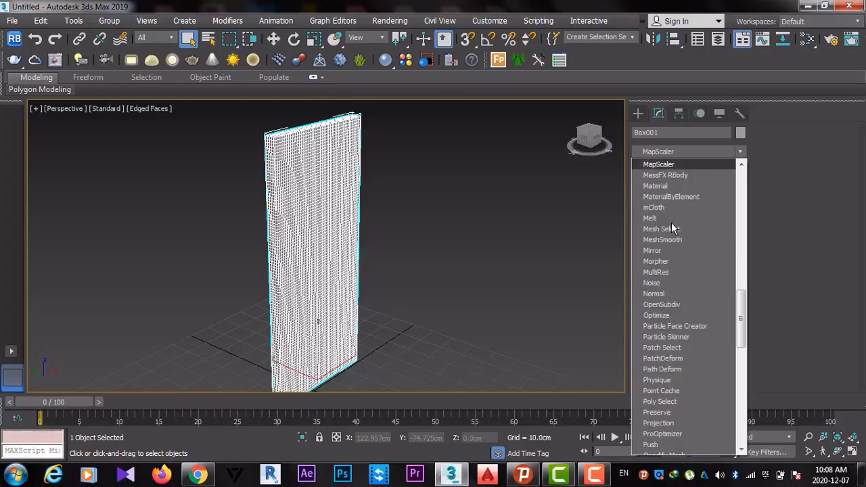
click(662, 229)
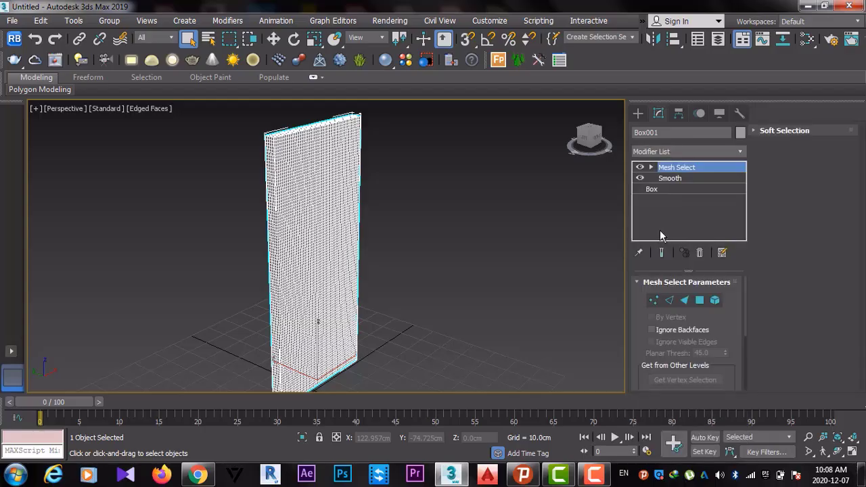
click(699, 300)
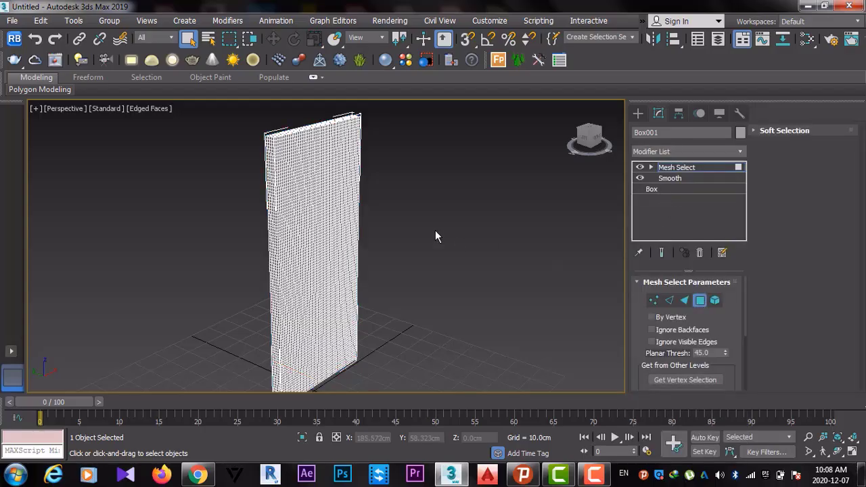
Step: Marquee-select all of the panel's faces in a maximized Top view
key(alt+w)
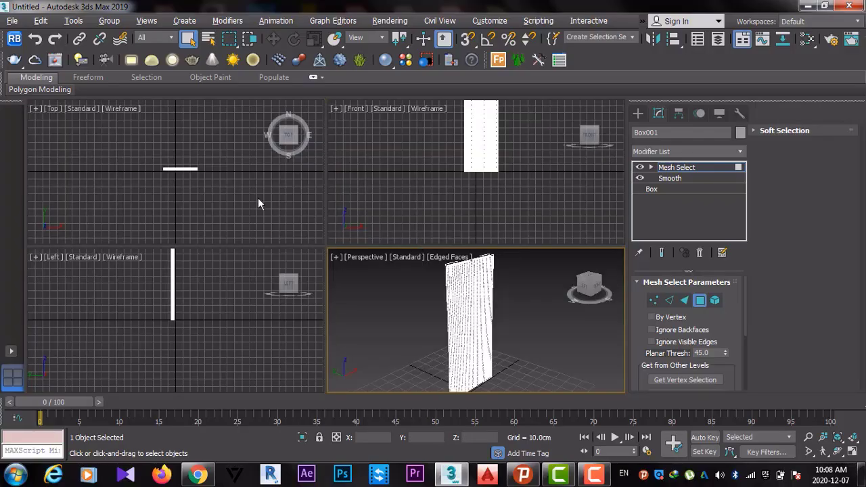
middle_click(257, 198)
key(alt+w)
middle_drag(265, 244, 271, 225)
scroll(271, 226, up, 2)
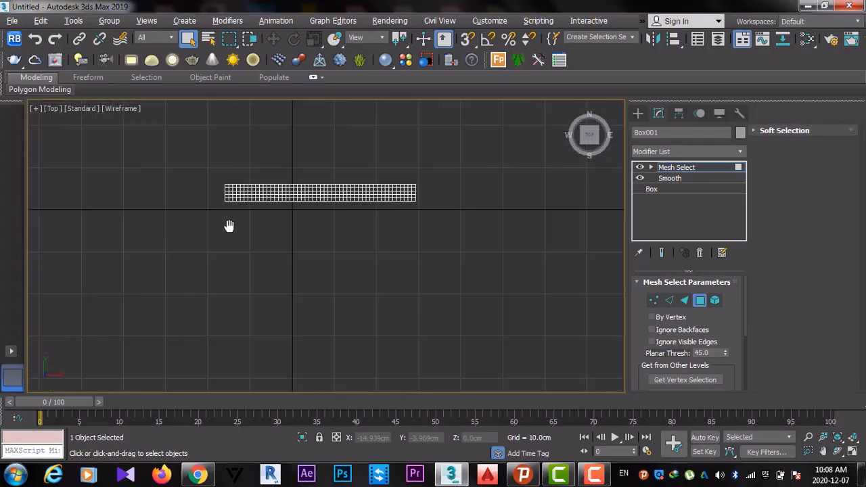
scroll(230, 227, up, 3)
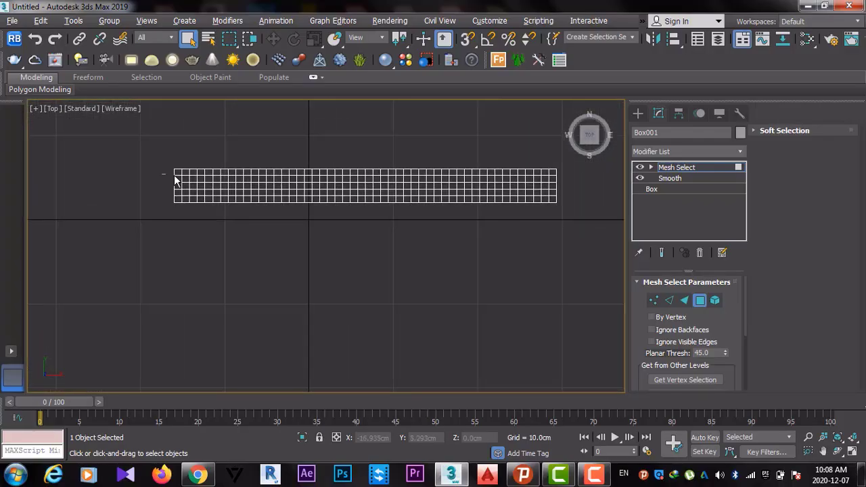
drag(600, 259, 612, 259)
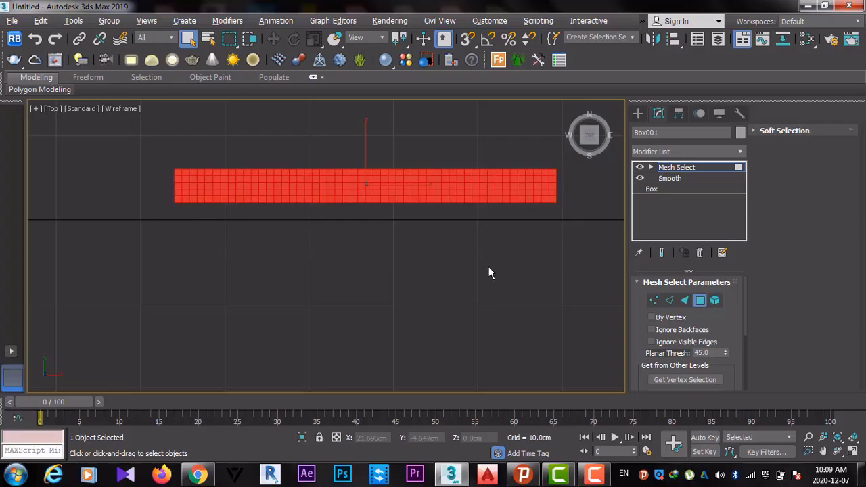
Step: Return to the maximized Perspective view and orbit around the red-selected panel
middle_drag(489, 273, 454, 262)
key(alt+w)
mouse_move(419, 325)
alt+middle_down()
mouse_move(494, 327)
mouse_move(379, 305)
mouse_move(389, 306)
alt+middle_up()
key(alt+w)
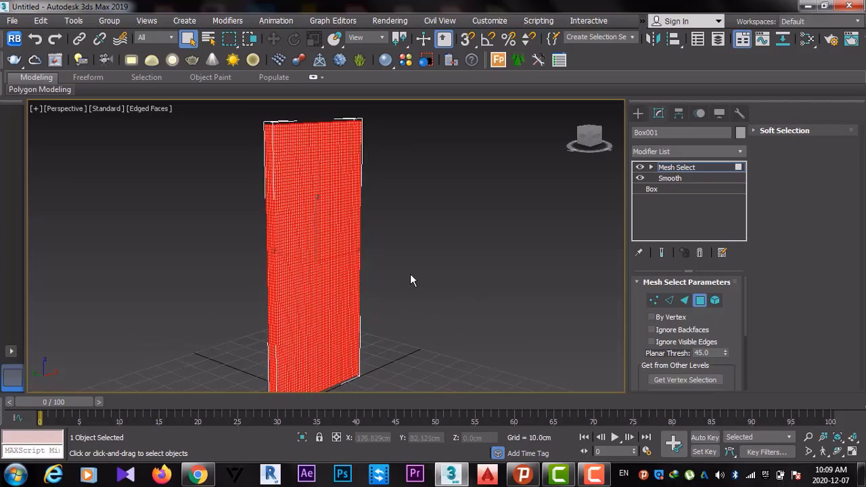
middle_drag(410, 273, 381, 263)
mouse_move(409, 293)
alt+middle_down()
mouse_move(417, 296)
mouse_move(415, 277)
mouse_move(435, 295)
mouse_move(443, 291)
alt+middle_up()
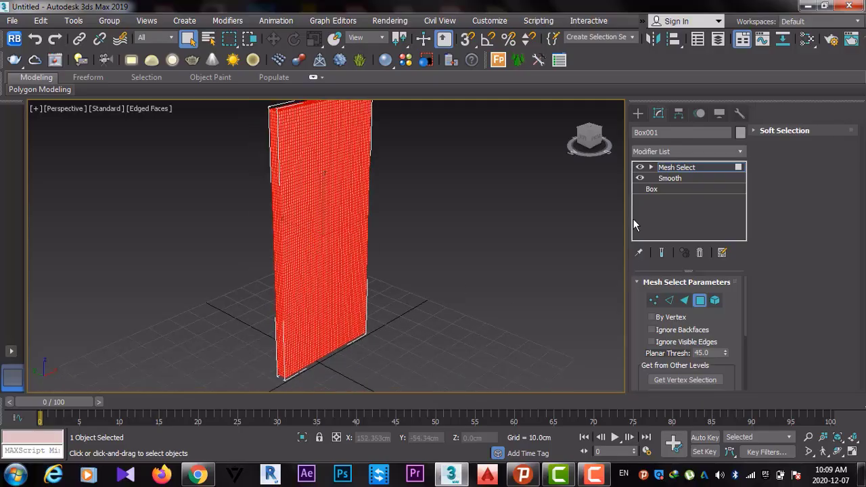
Step: Add a Displace modifier on top of Mesh Select in Box001's stack
click(657, 152)
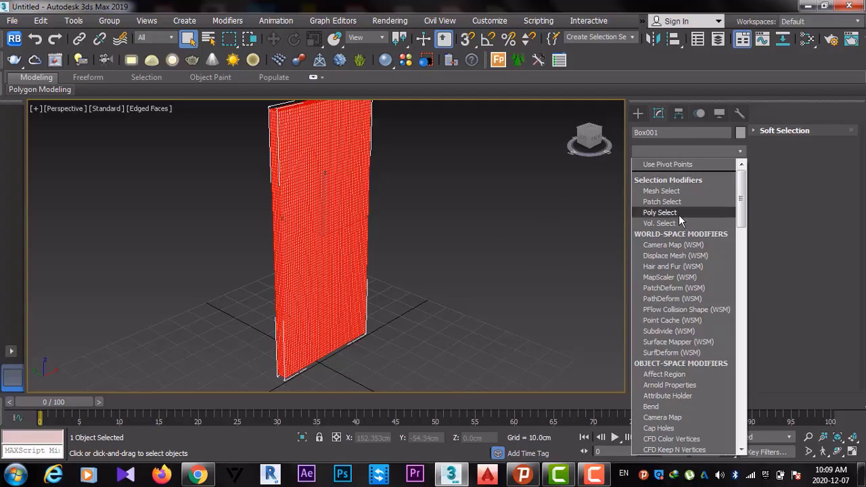
scroll(678, 215, down, 3)
scroll(679, 216, down, 8)
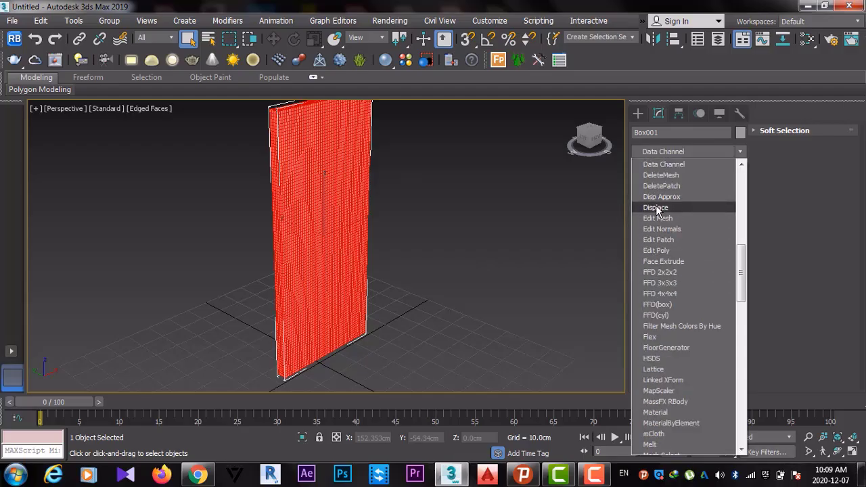
click(656, 207)
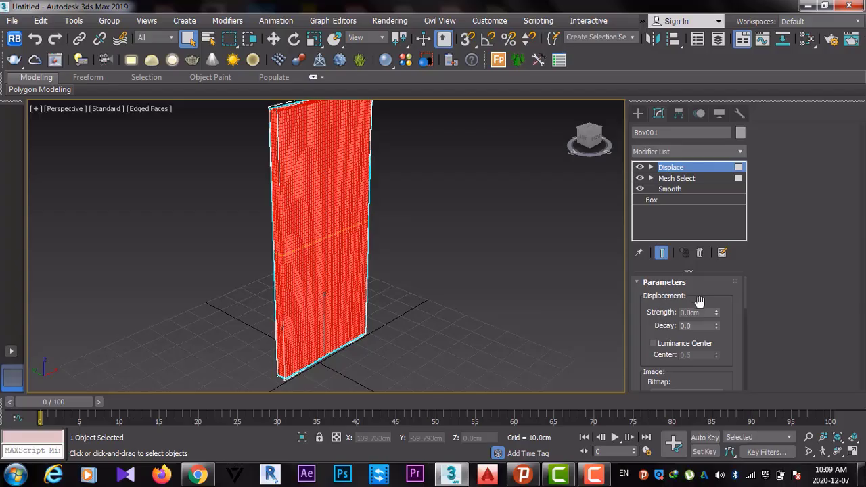
scroll(712, 291, down, 2)
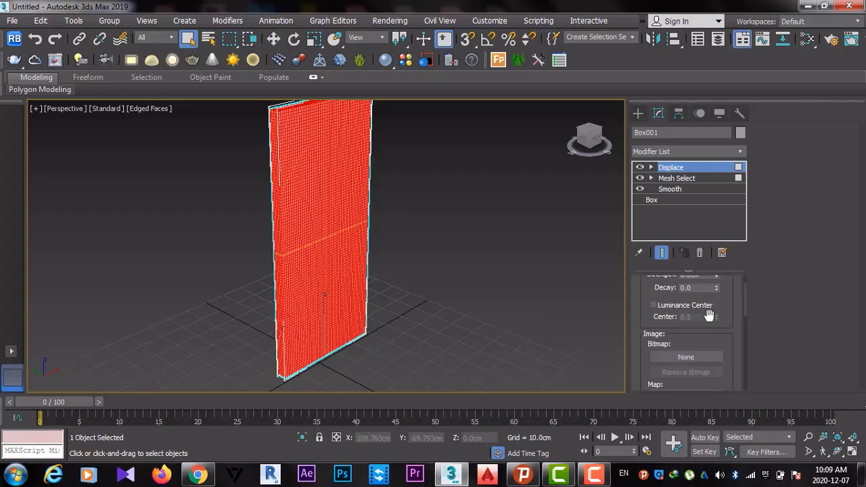
scroll(709, 314, down, 2)
scroll(710, 313, down, 3)
scroll(711, 261, down, 2)
scroll(702, 332, down, 1)
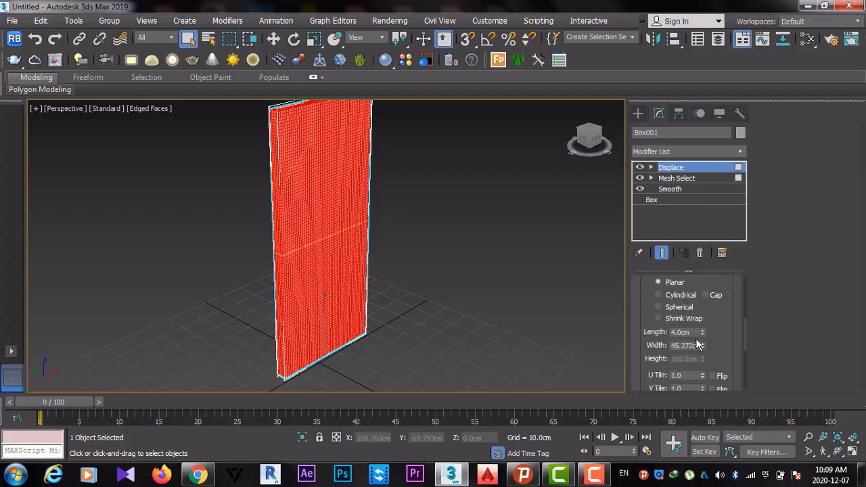
scroll(699, 345, down, 2)
scroll(697, 312, up, 4)
scroll(695, 298, up, 2)
scroll(696, 299, up, 2)
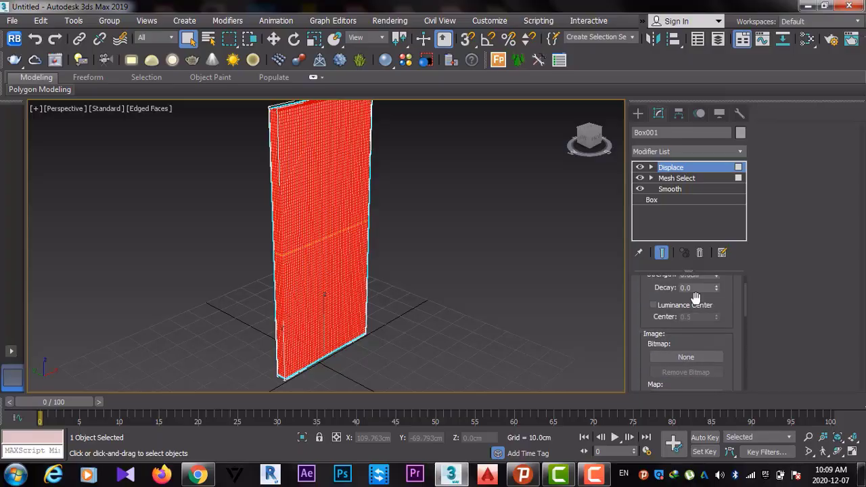
scroll(704, 298, up, 2)
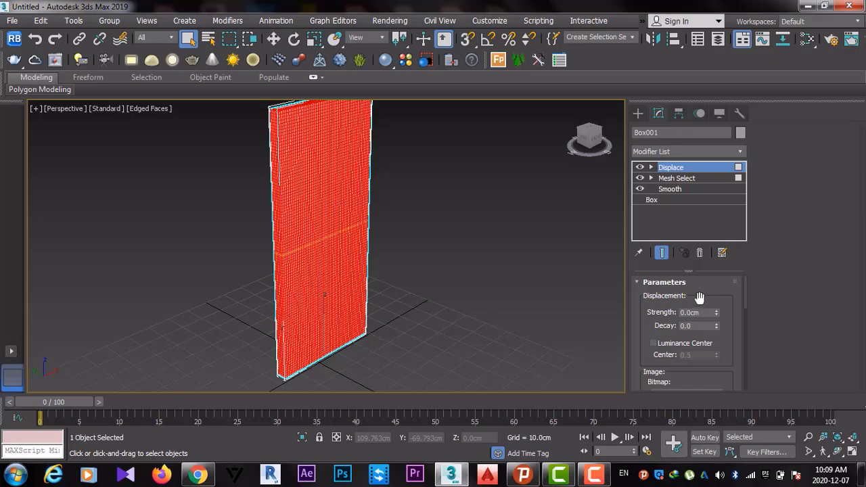
scroll(699, 297, down, 2)
scroll(699, 298, up, 2)
scroll(699, 297, down, 1)
scroll(698, 297, down, 2)
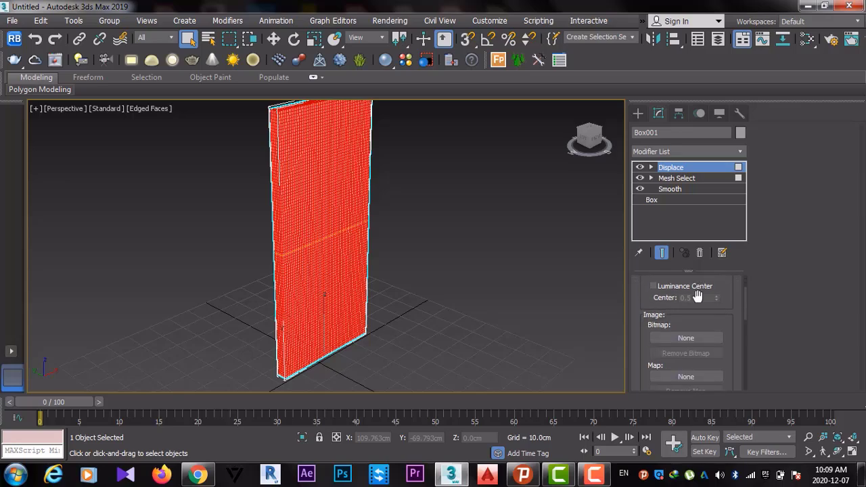
scroll(698, 296, down, 2)
alt+middle_drag(380, 282, 381, 305)
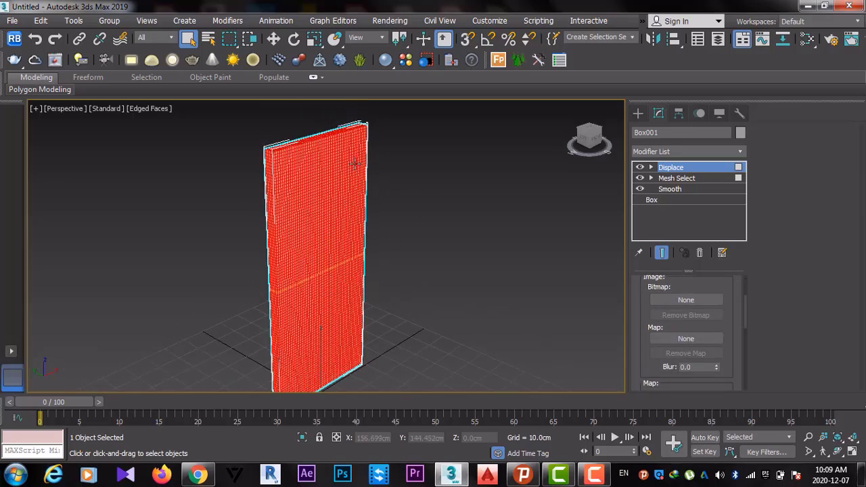
middle_drag(386, 209, 289, 222)
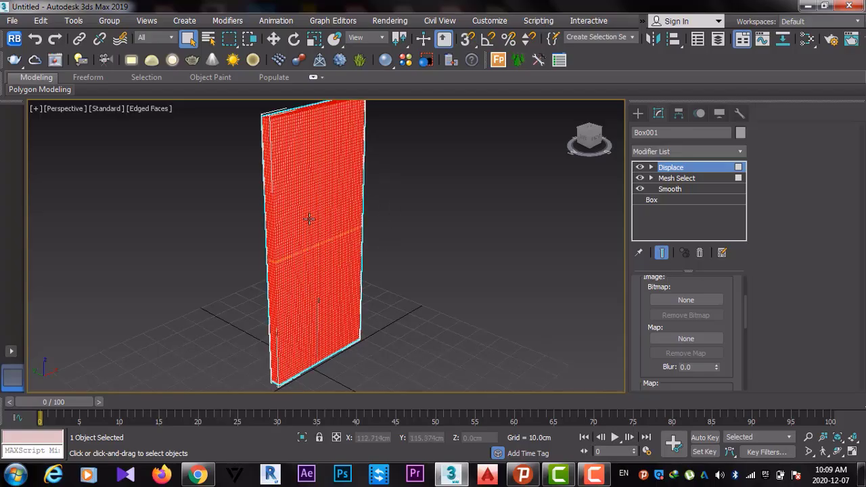
scroll(725, 287, up, 3)
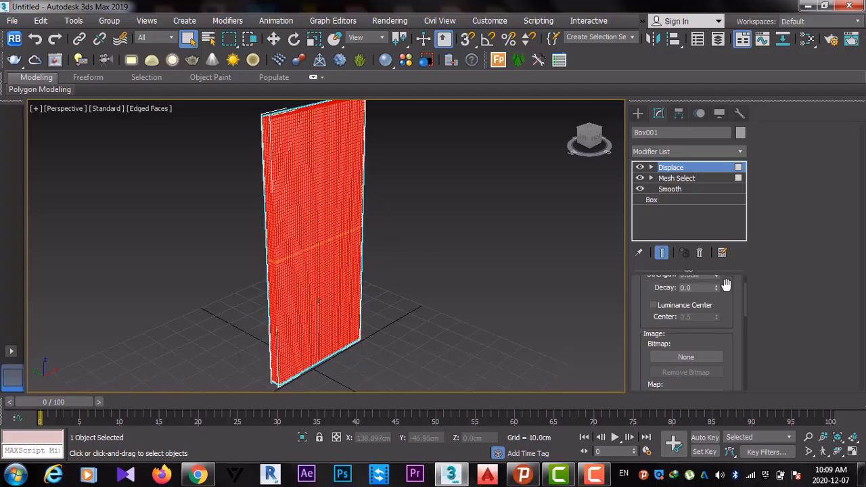
scroll(725, 294, up, 2)
scroll(726, 297, down, 2)
scroll(728, 303, up, 1)
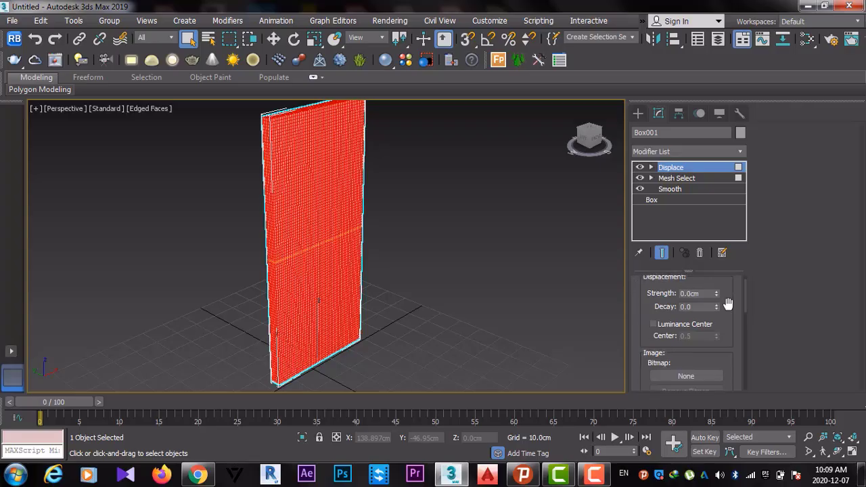
scroll(727, 301, up, 1)
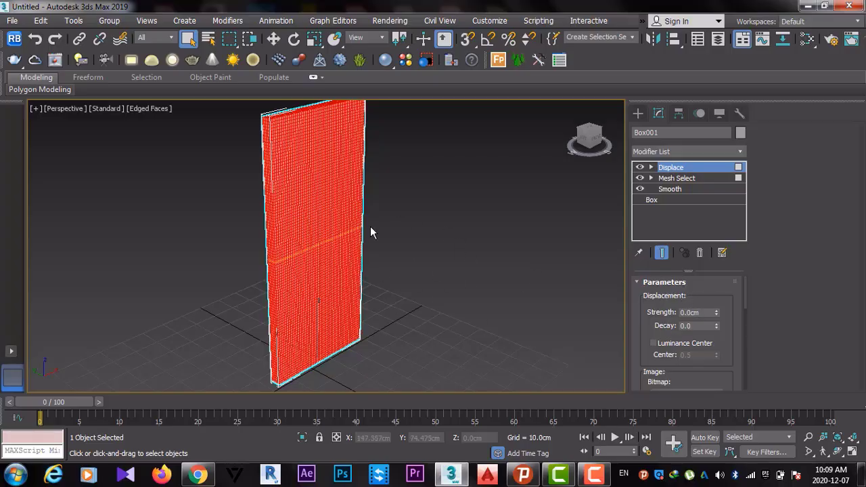
scroll(721, 296, down, 1)
scroll(722, 295, down, 1)
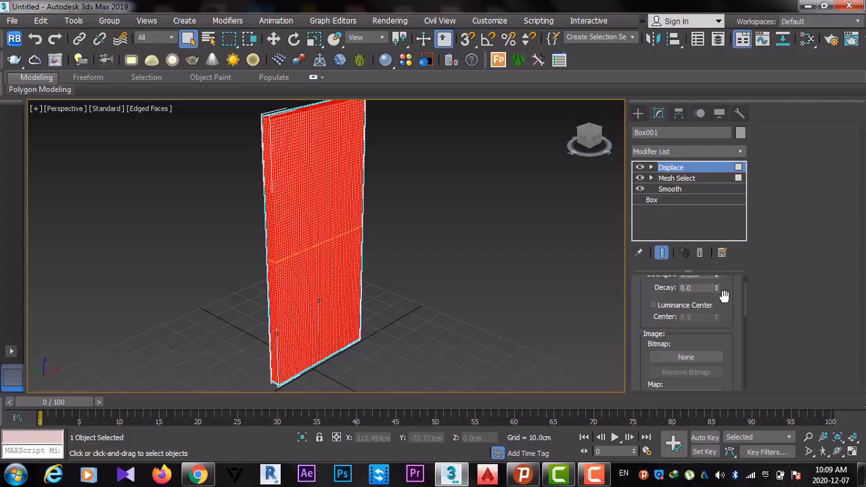
scroll(724, 295, down, 1)
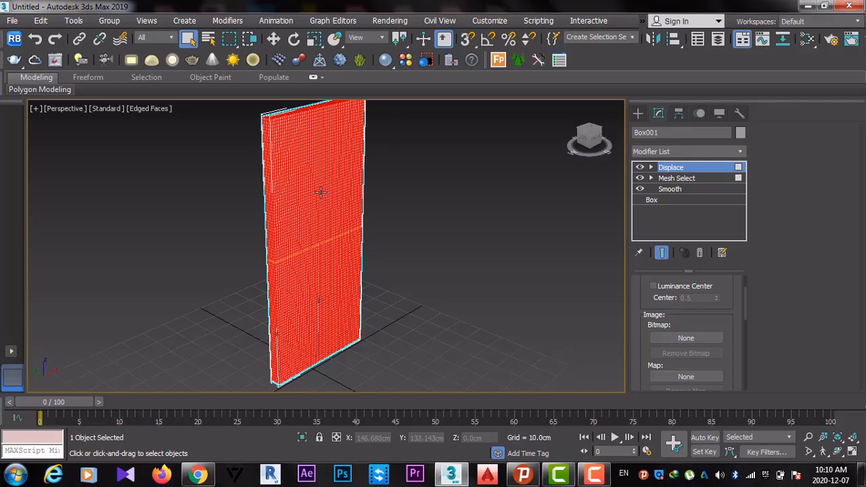
scroll(707, 318, up, 2)
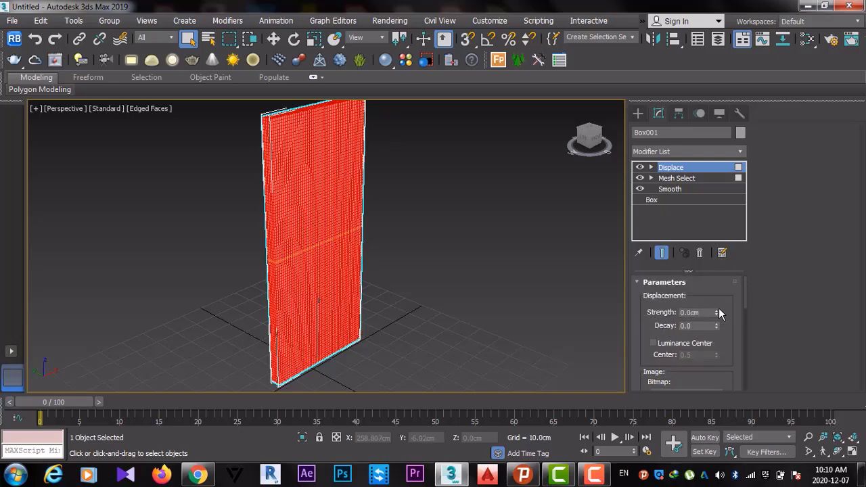
scroll(719, 310, down, 2)
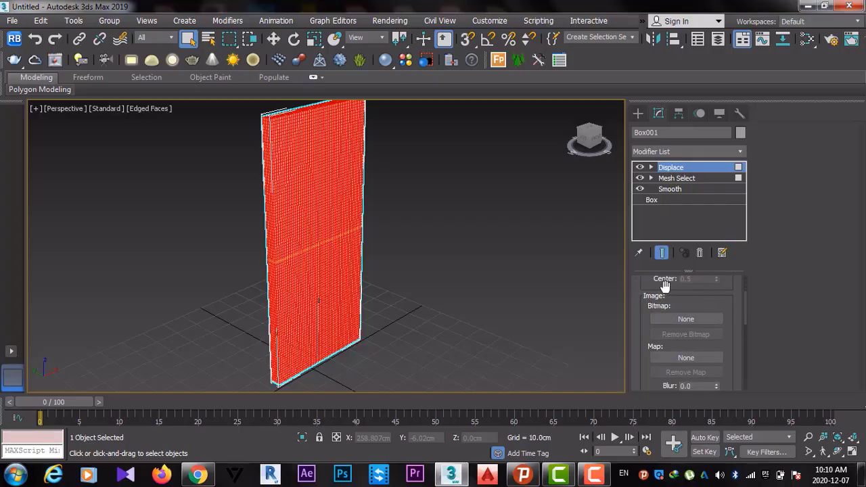
click(664, 359)
click(16, 477)
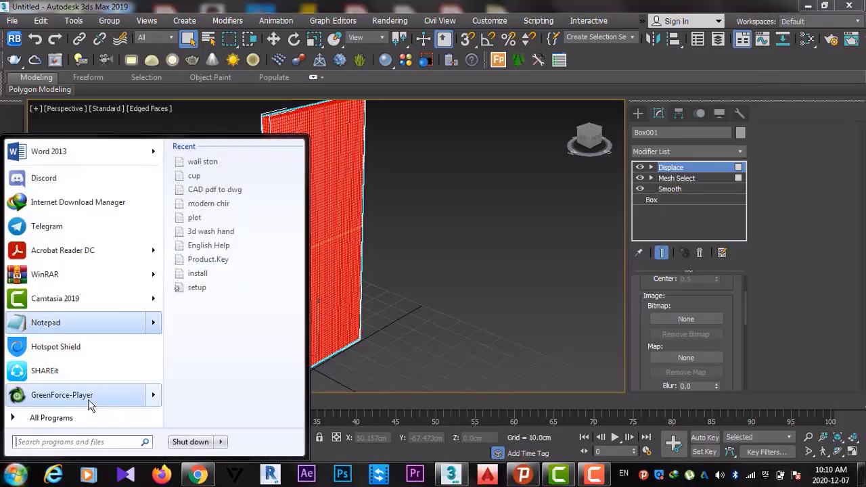
Step: Open the Desktop folder in Windows Explorer via Computer and Favorites
click(17, 476)
click(17, 475)
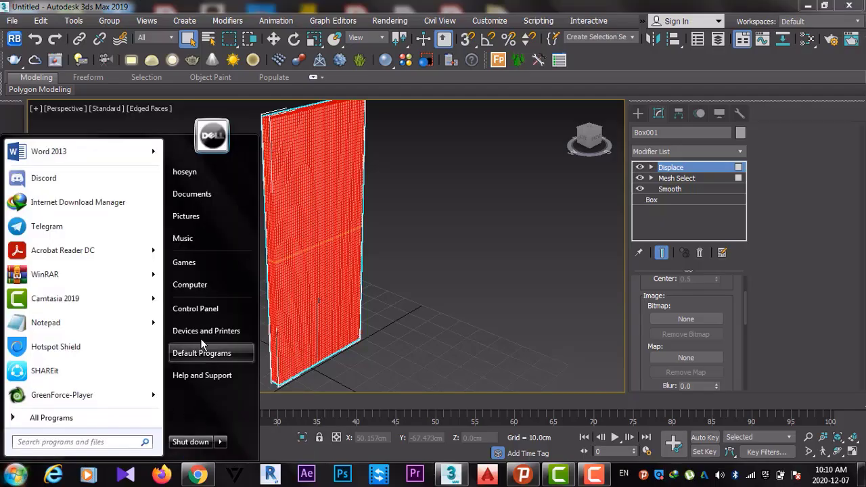
click(370, 209)
key(super+e)
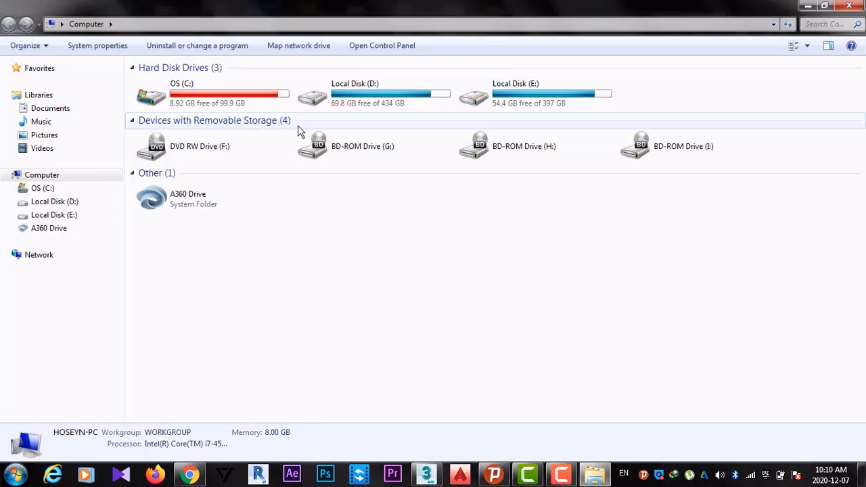
click(37, 68)
double_click(494, 88)
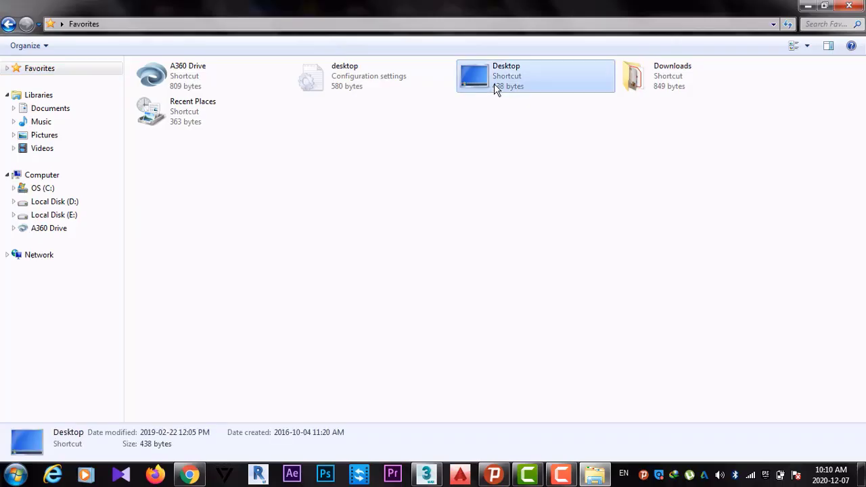
Step: Drag TexturesCom_Wall_Stone2_3x3_1K_height.tif onto the Displace Map slot
scroll(416, 173, down, 5)
scroll(420, 271, down, 3)
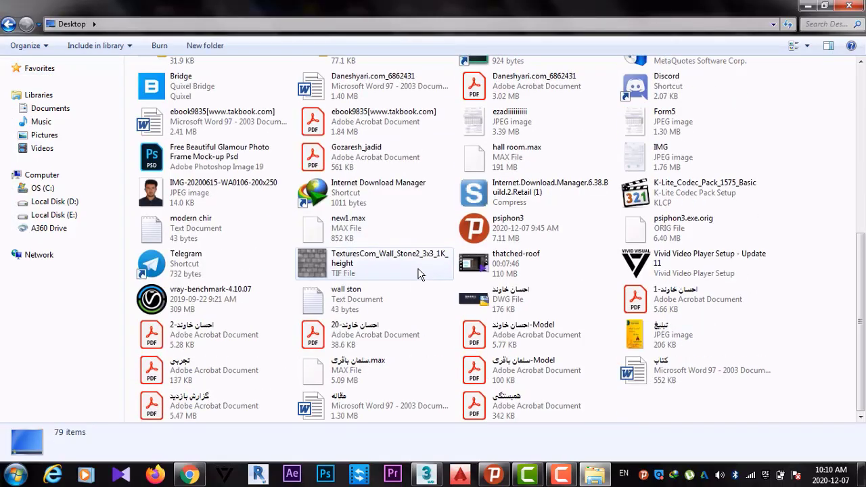
click(376, 266)
mouse_move(360, 265)
mouse_down()
mouse_move(645, 401)
mouse_move(678, 359)
mouse_up()
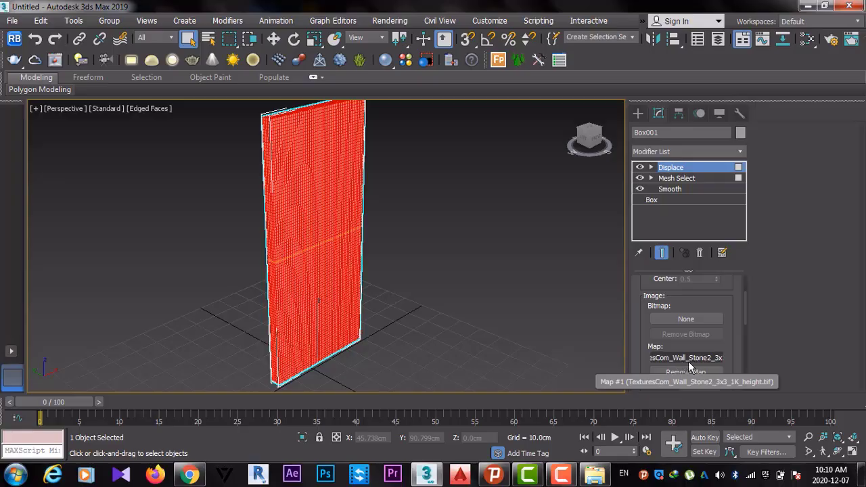
click(264, 413)
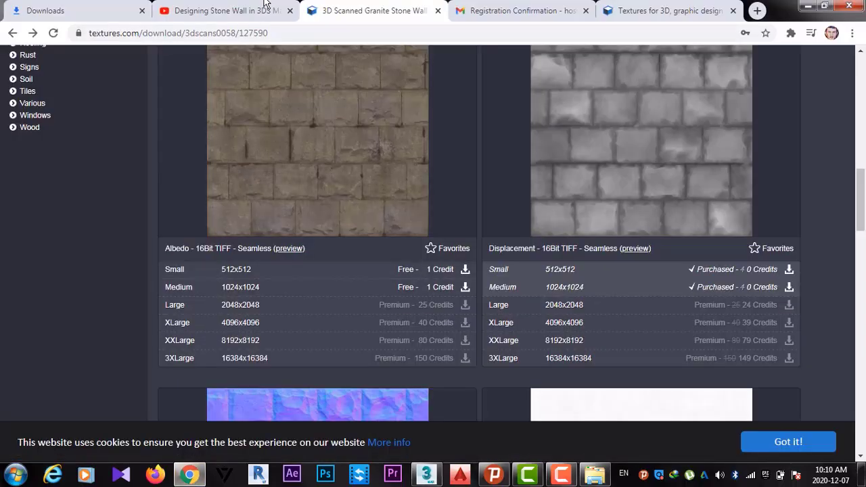
scroll(399, 248, up, 1)
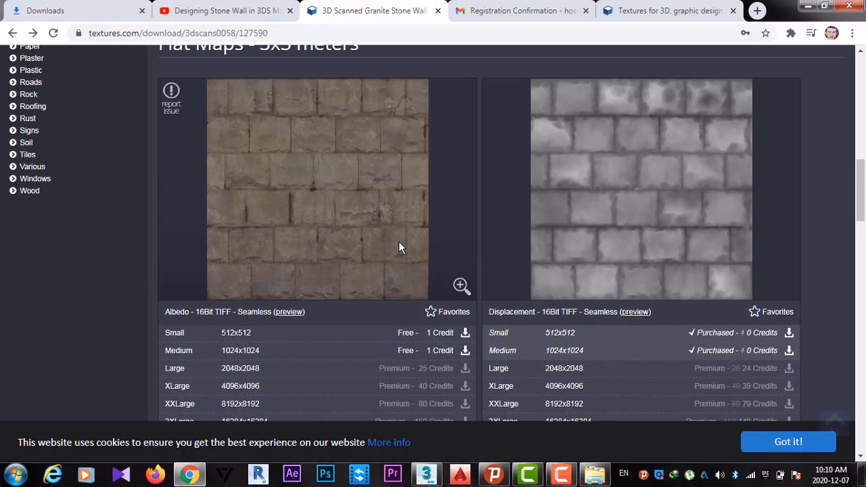
mouse_move(317, 142)
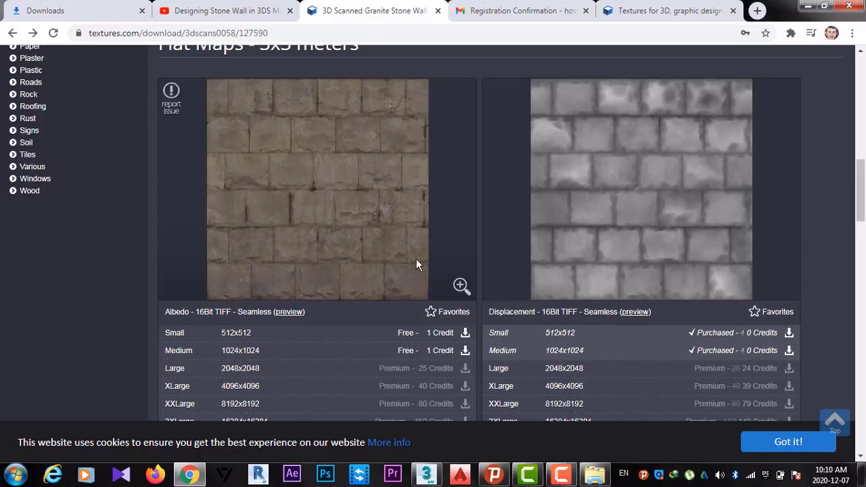
scroll(416, 265, up, 3)
scroll(575, 203, up, 5)
scroll(575, 203, down, 6)
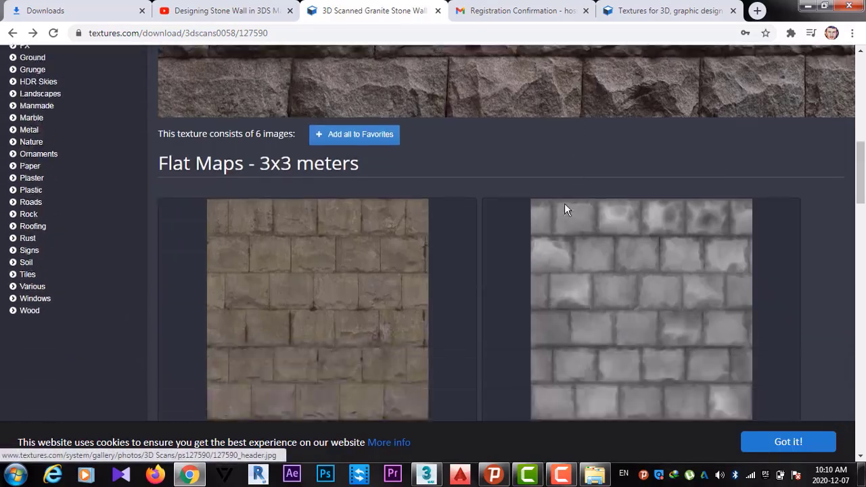
scroll(582, 237, down, 1)
scroll(612, 272, down, 1)
scroll(625, 228, down, 1)
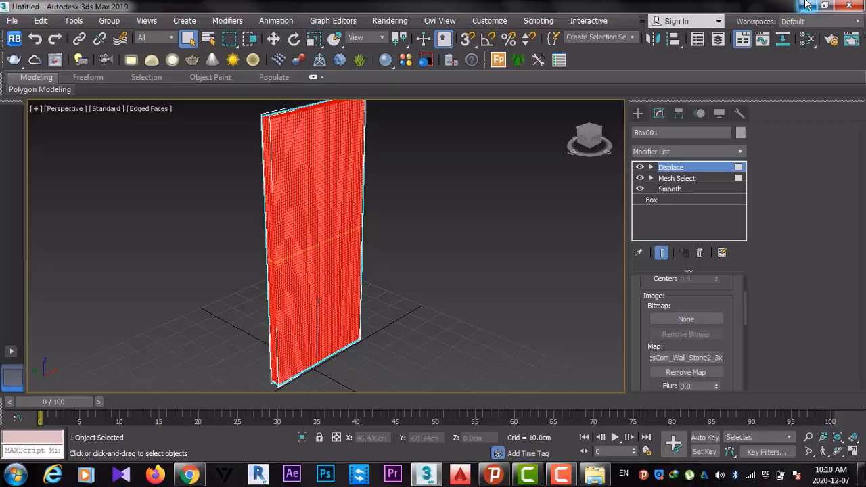
click(808, 6)
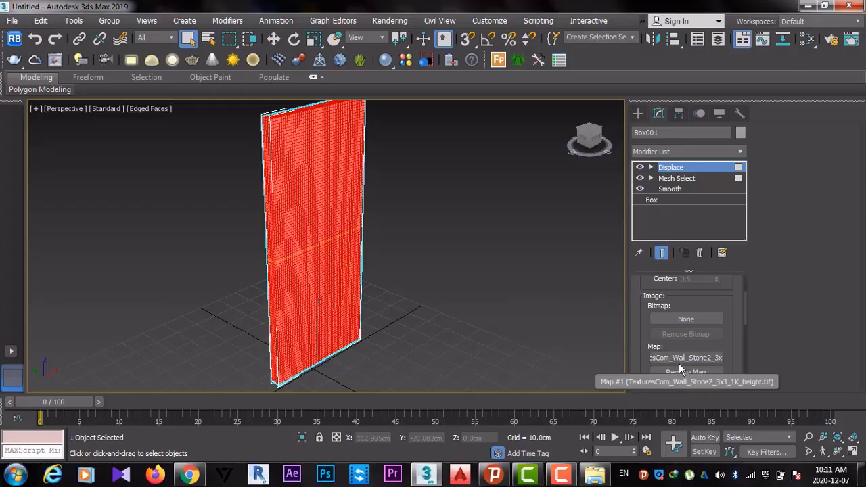
Step: Turn on Luminance Center in the Displace modifier
scroll(730, 331, up, 1)
scroll(730, 331, up, 2)
scroll(730, 331, down, 1)
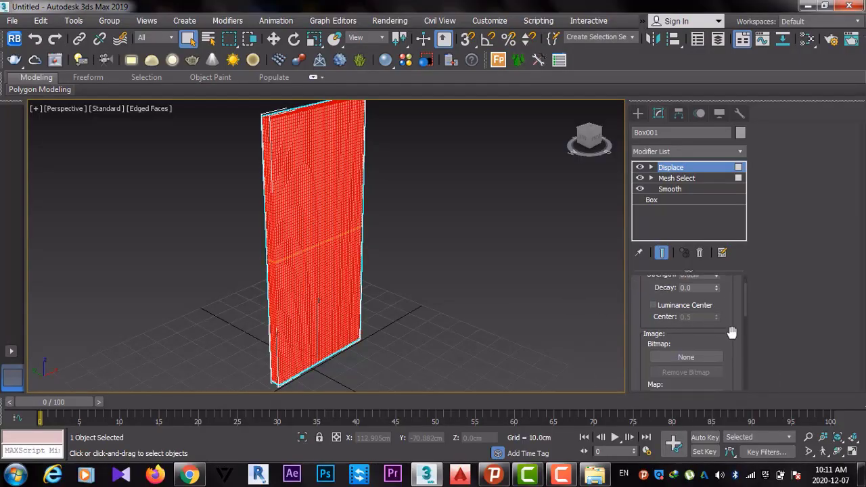
click(655, 306)
Step: Enable Use Existing Mapping for the displacement
scroll(722, 338, down, 3)
scroll(723, 338, down, 1)
scroll(723, 339, up, 1)
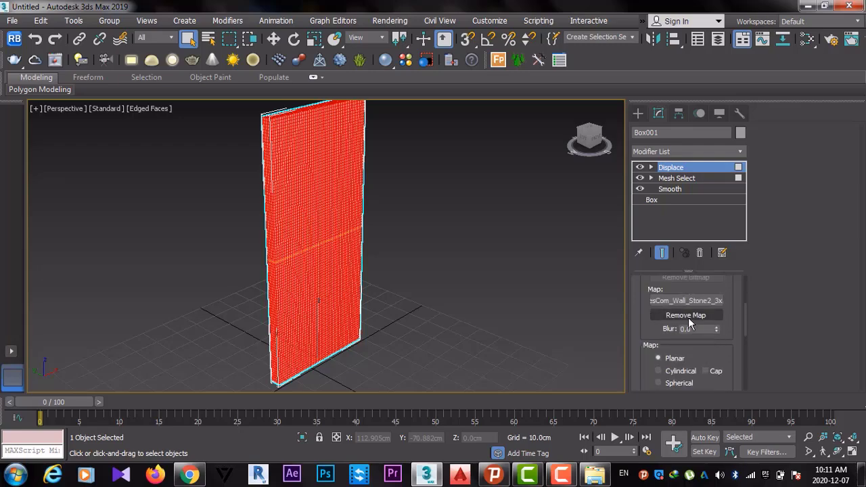
scroll(688, 317, down, 1)
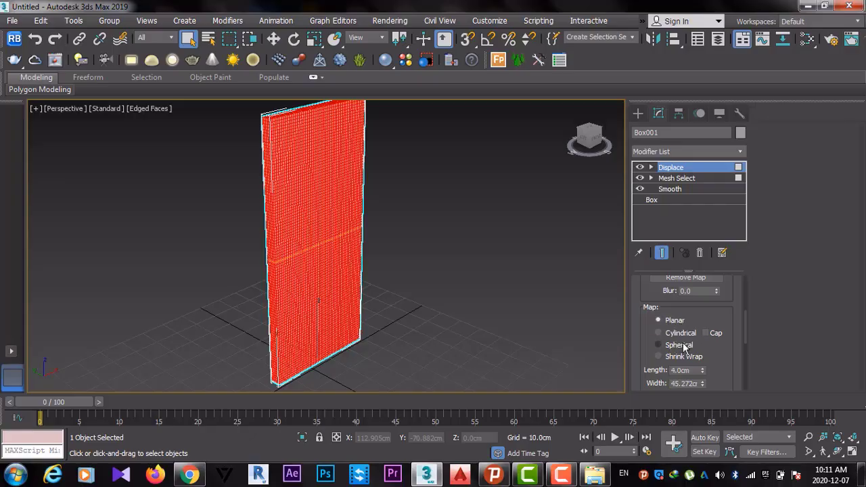
scroll(708, 336, down, 3)
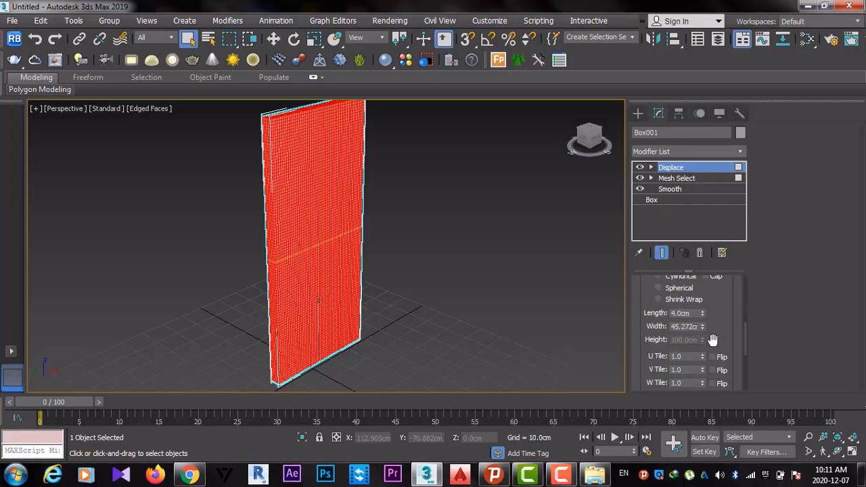
scroll(678, 305, down, 2)
scroll(678, 304, down, 2)
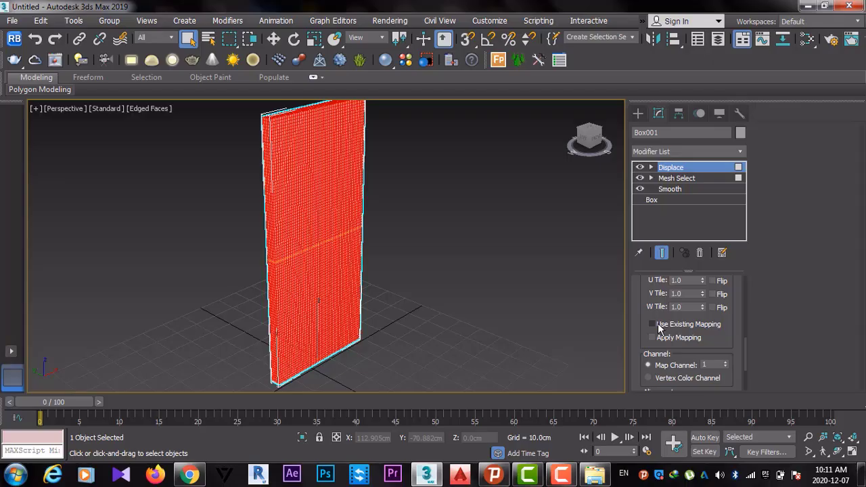
click(659, 329)
Step: Raise the Displace Strength to 7.38cm to bulge the panel into rough blocks
scroll(731, 306, up, 3)
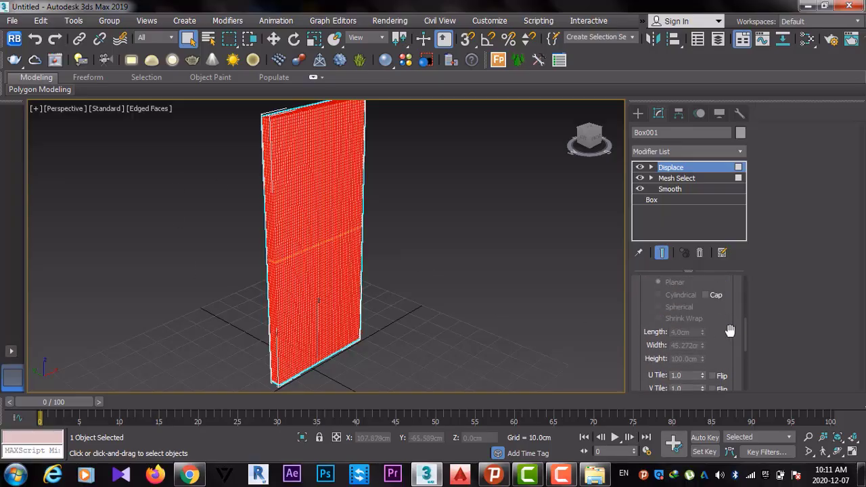
scroll(725, 329, up, 4)
scroll(721, 327, up, 2)
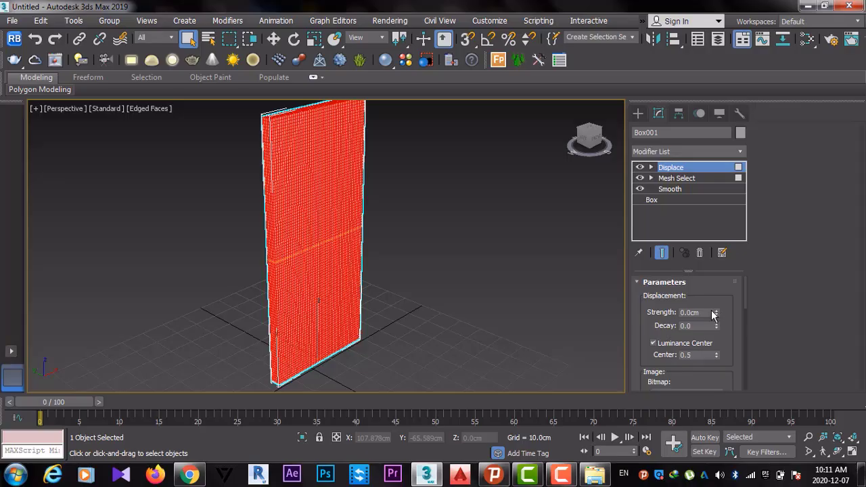
mouse_move(717, 315)
mouse_down()
mouse_move(717, 132)
mouse_move(714, 306)
mouse_move(735, 318)
mouse_move(730, 298)
mouse_up()
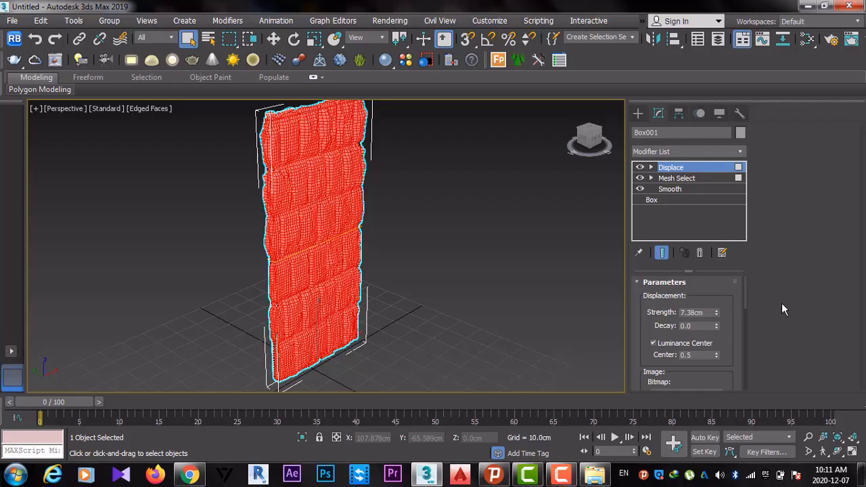
Step: Hold the scene and add a Box-projected UVW Map modifier just above the Box base
click(653, 201)
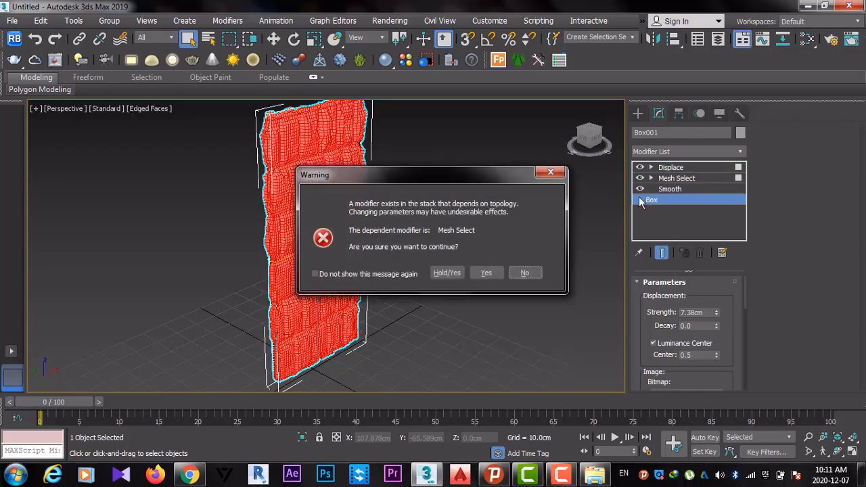
click(441, 273)
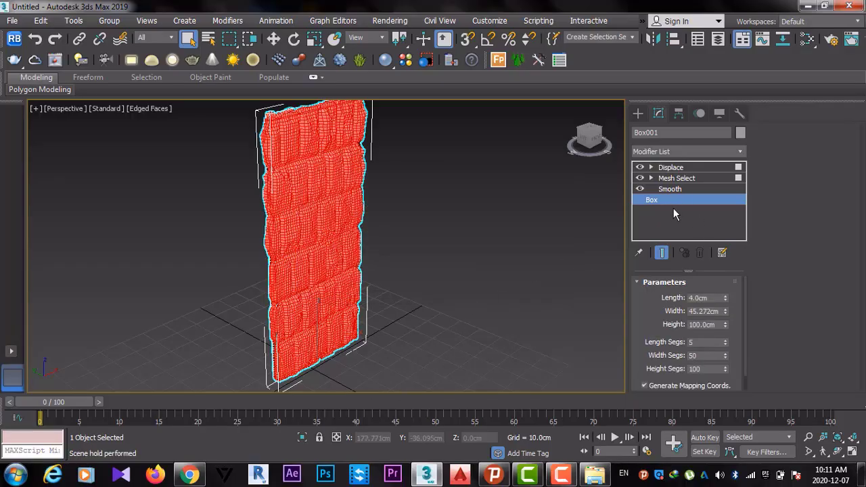
click(677, 151)
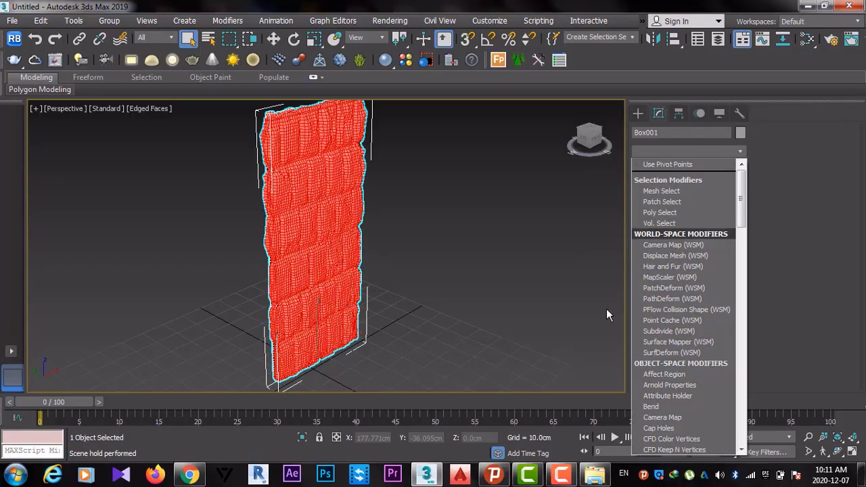
key(u)
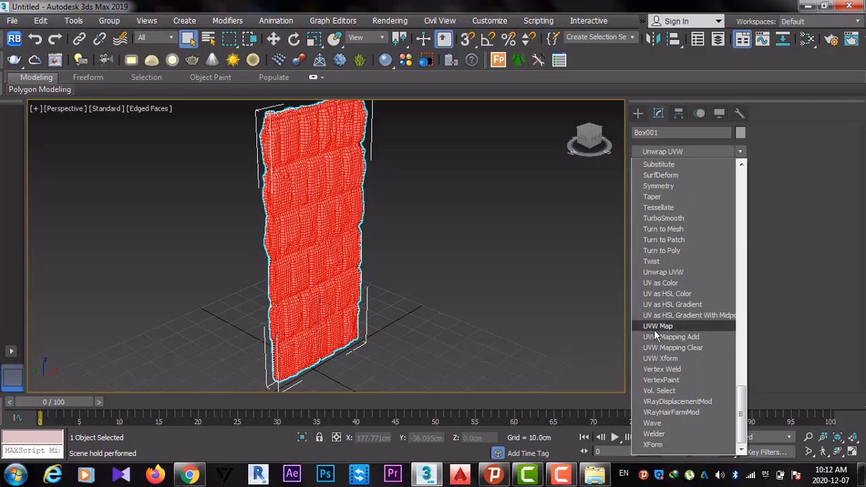
click(655, 328)
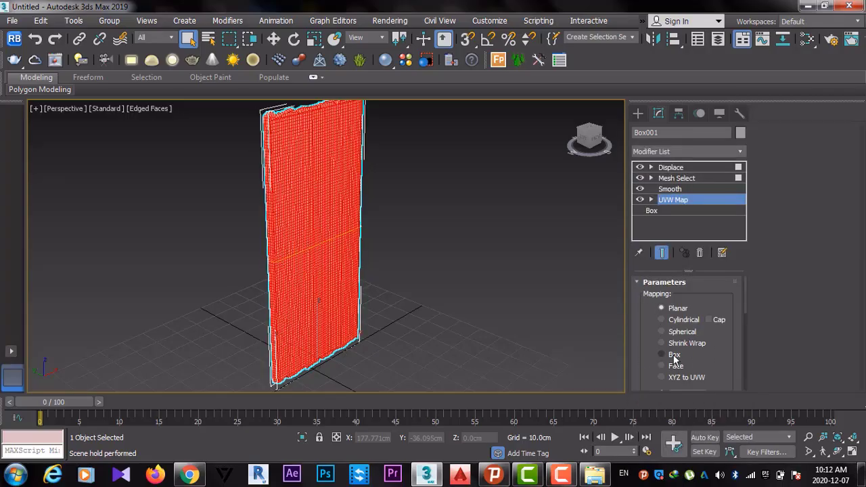
click(675, 356)
Step: Bitmap Fit the UVW mapping to the stone wall texture image
scroll(710, 360, down, 3)
scroll(708, 360, down, 3)
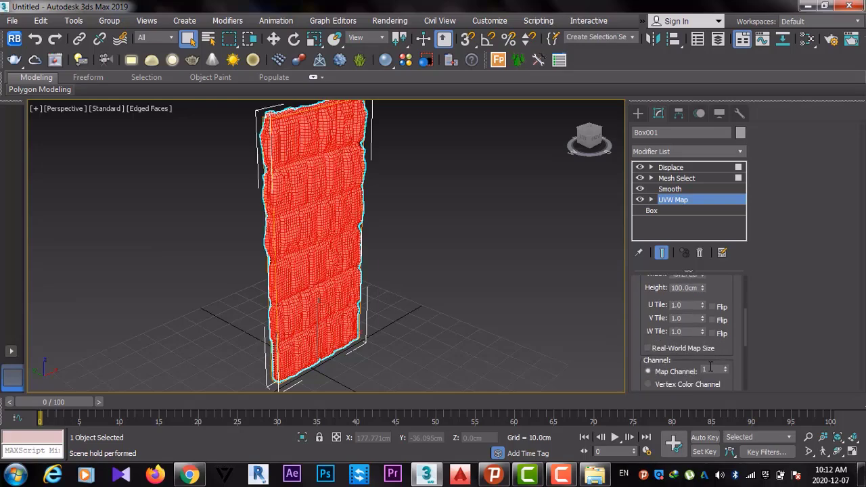
scroll(692, 377, down, 3)
scroll(692, 376, down, 1)
click(660, 345)
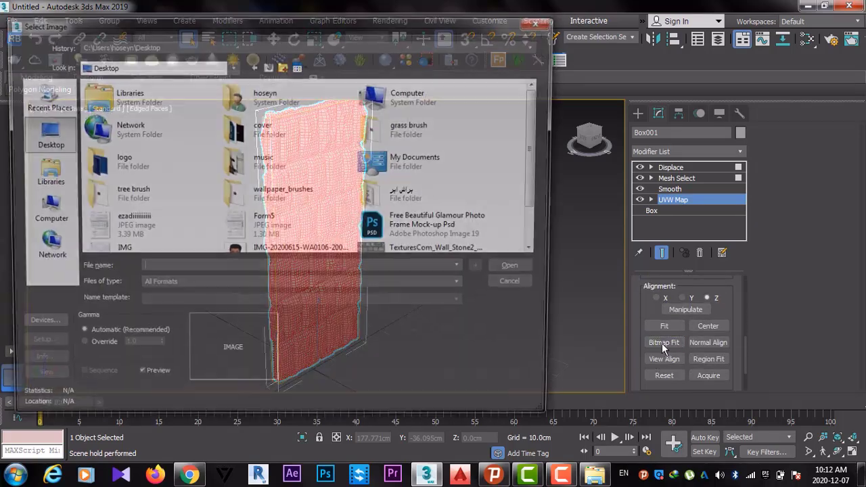
scroll(418, 206, down, 1)
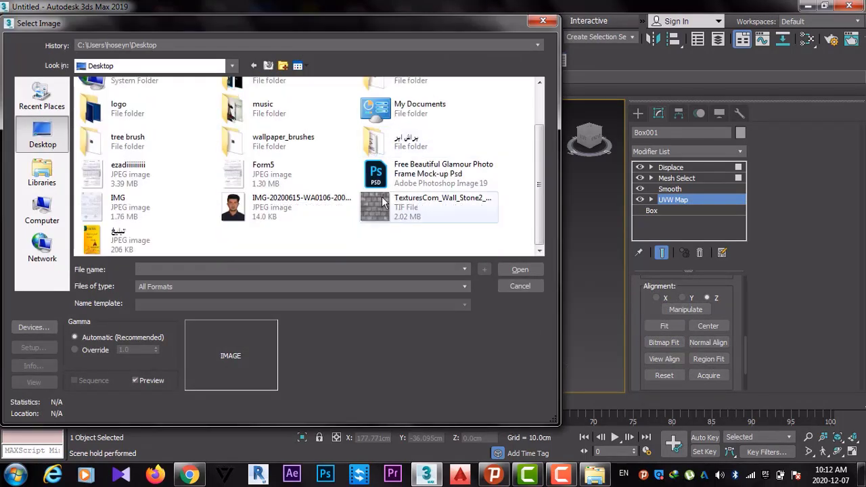
click(418, 208)
click(504, 269)
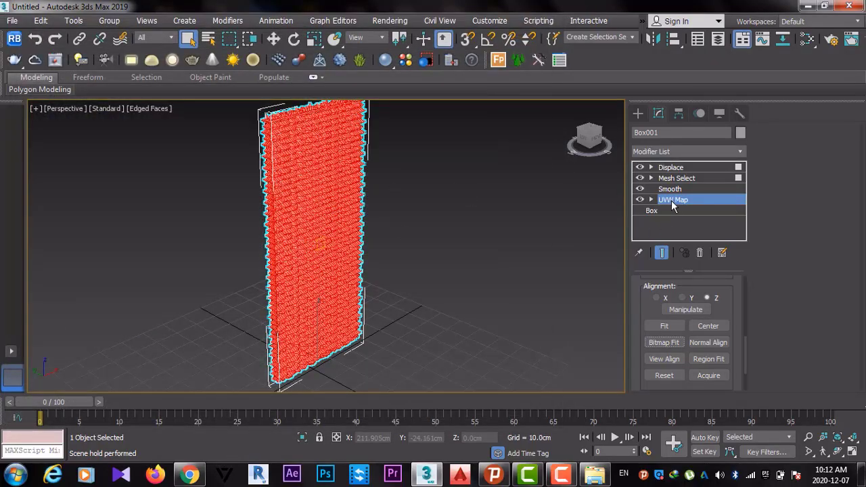
Step: Move UVW Map directly below Displace in the stack and select its Gizmo
drag(675, 204, 662, 177)
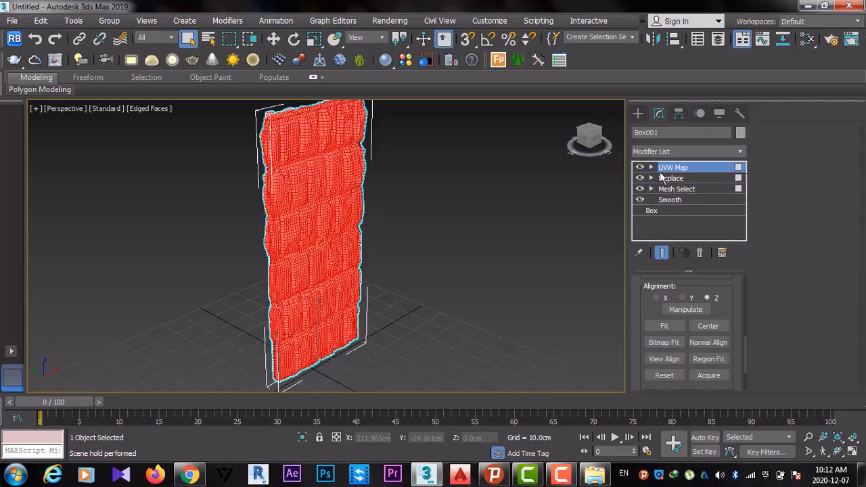
drag(674, 169, 682, 196)
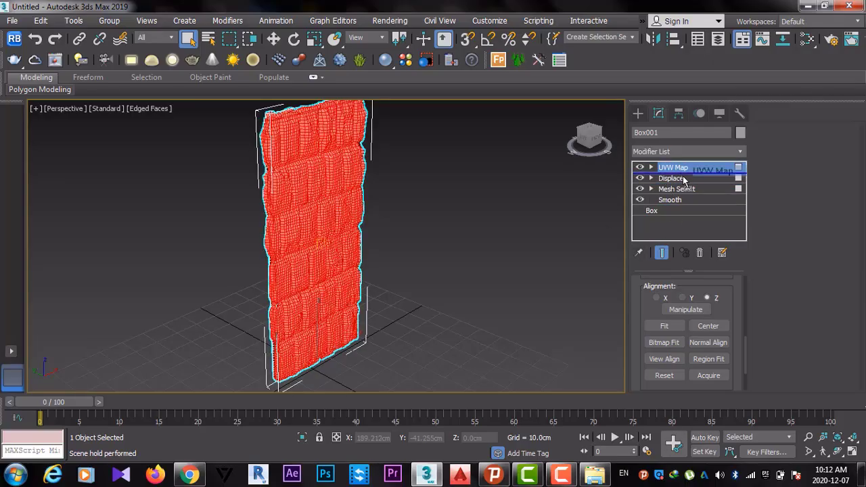
click(652, 179)
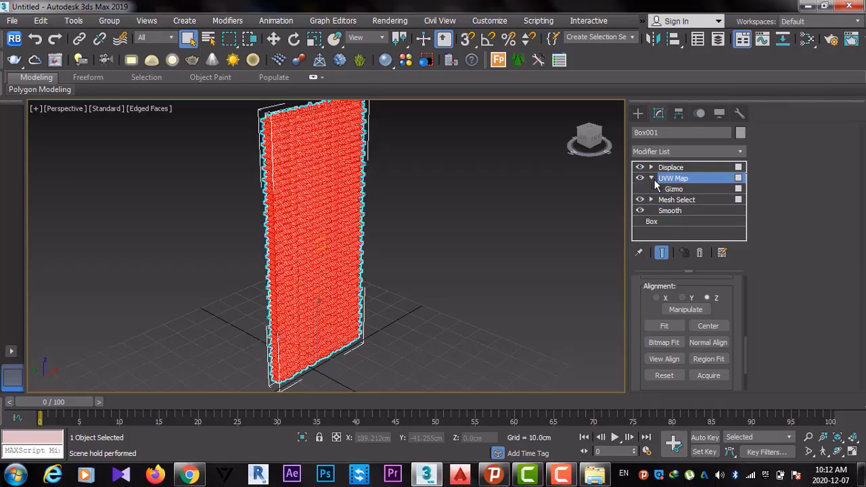
click(673, 189)
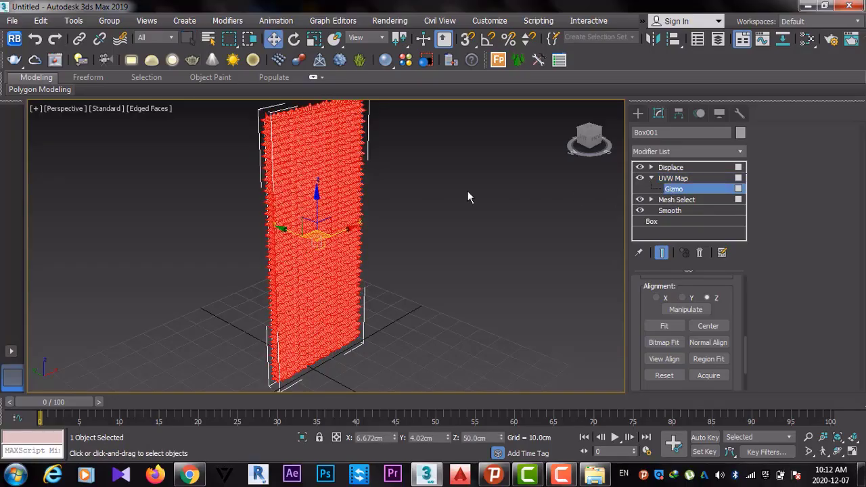
Step: Uniformly scale the UVW Map gizmo up to enlarge the stone blocks
click(314, 38)
scroll(336, 285, up, 2)
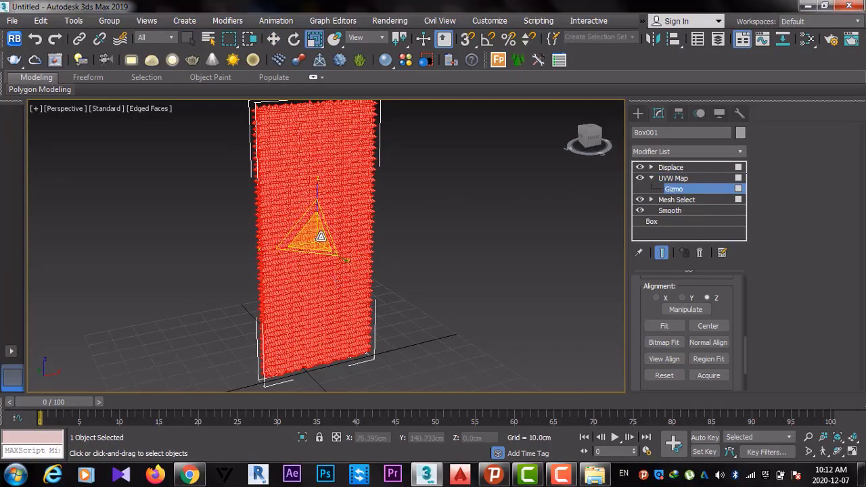
scroll(321, 236, up, 3)
mouse_move(309, 236)
mouse_down()
mouse_move(317, 393)
mouse_move(363, 82)
mouse_move(351, 450)
mouse_up()
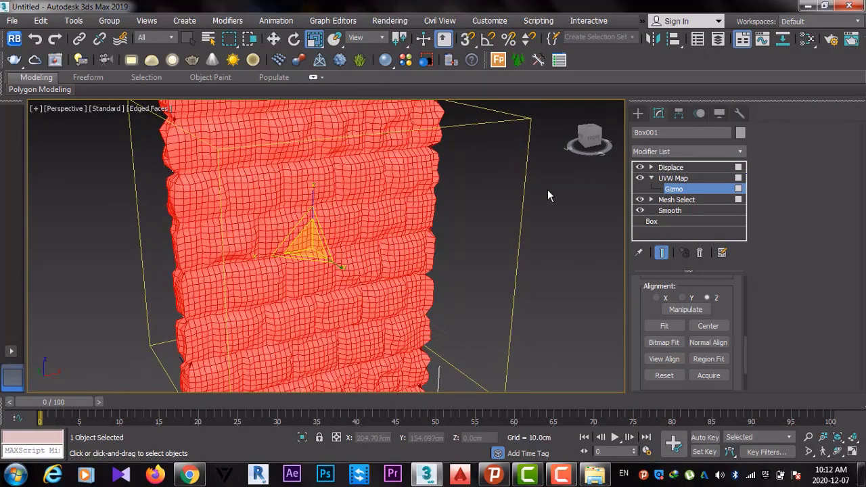
Step: Return to the Displace modifier and pan to recentre the wall
click(676, 178)
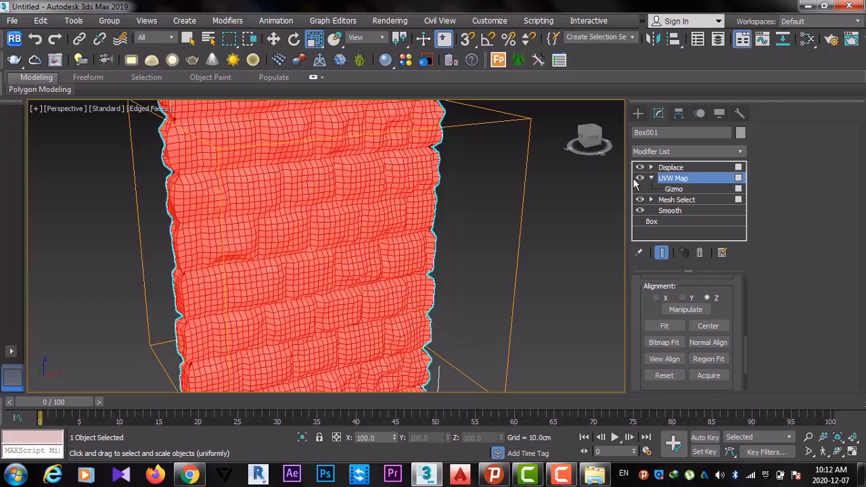
click(670, 168)
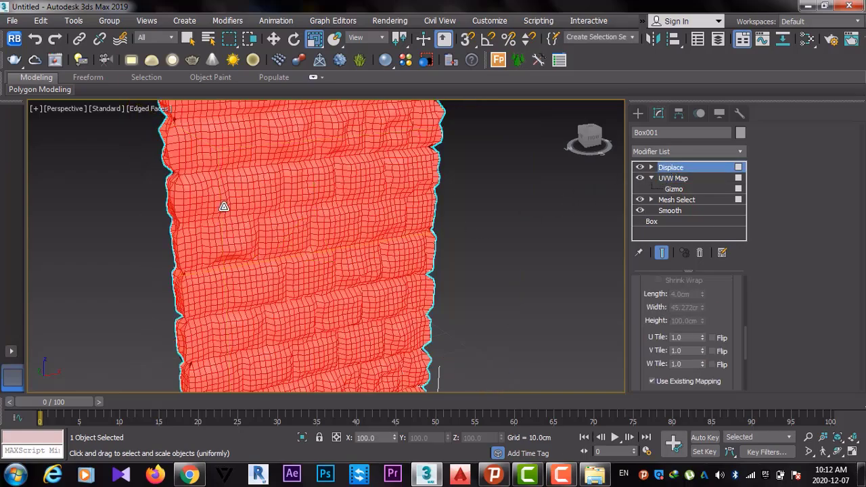
middle_drag(312, 261, 294, 248)
scroll(293, 249, down, 5)
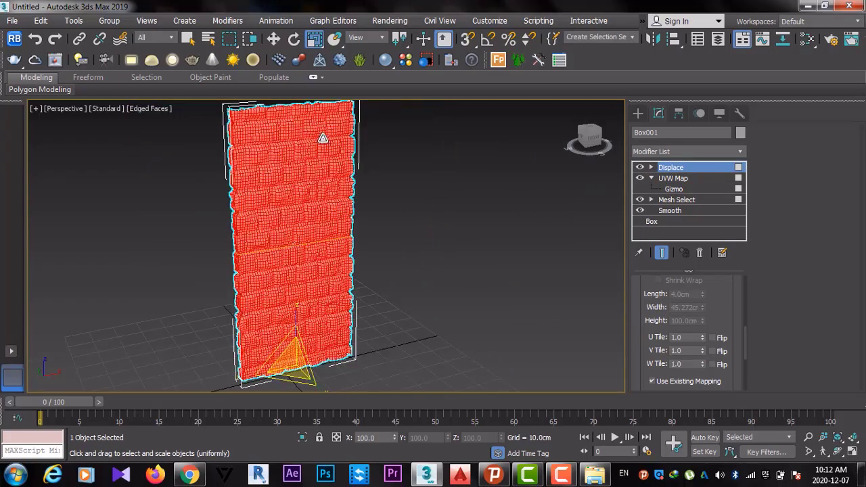
scroll(302, 146, up, 5)
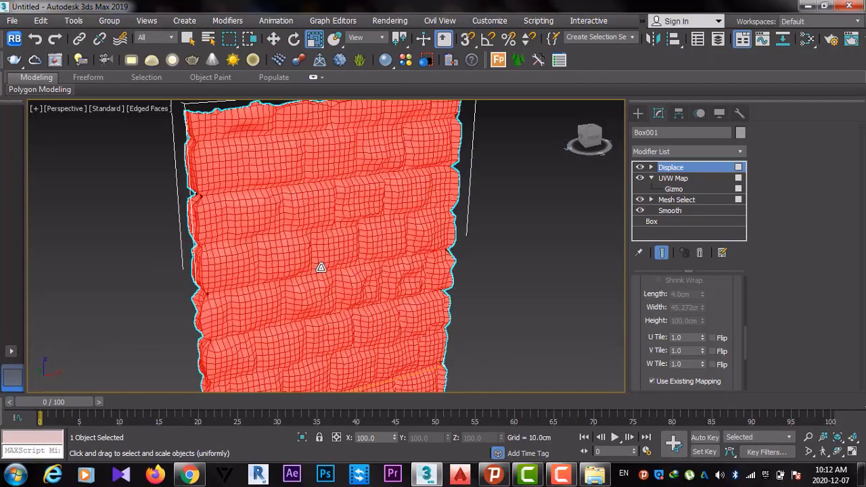
middle_drag(367, 237, 602, 266)
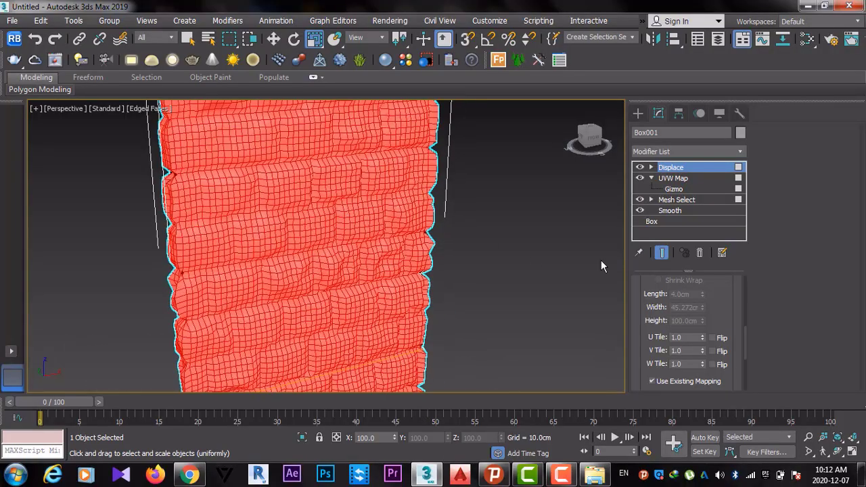
click(683, 153)
Step: Add a TurboSmooth modifier with 3 iterations to the top of Box001's stack
key(t)
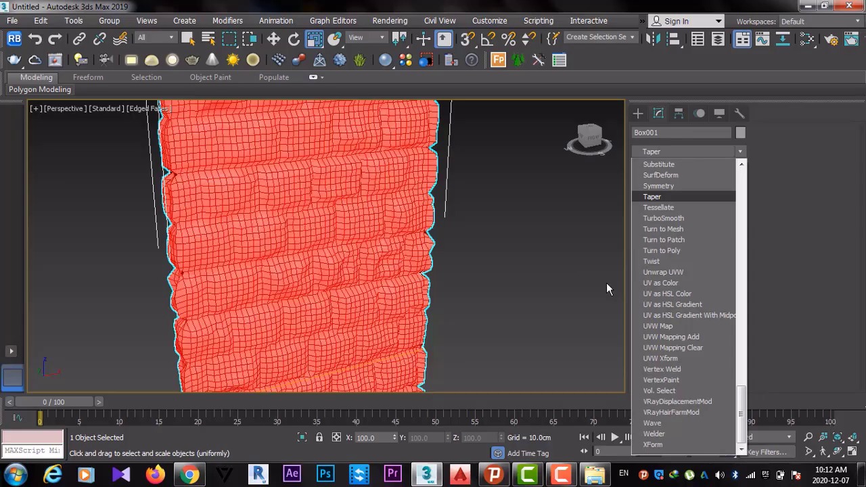
click(663, 218)
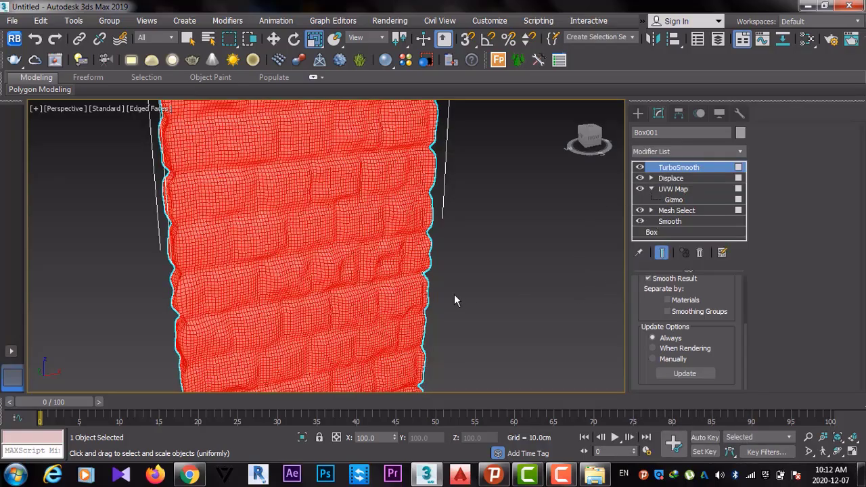
scroll(710, 295, up, 3)
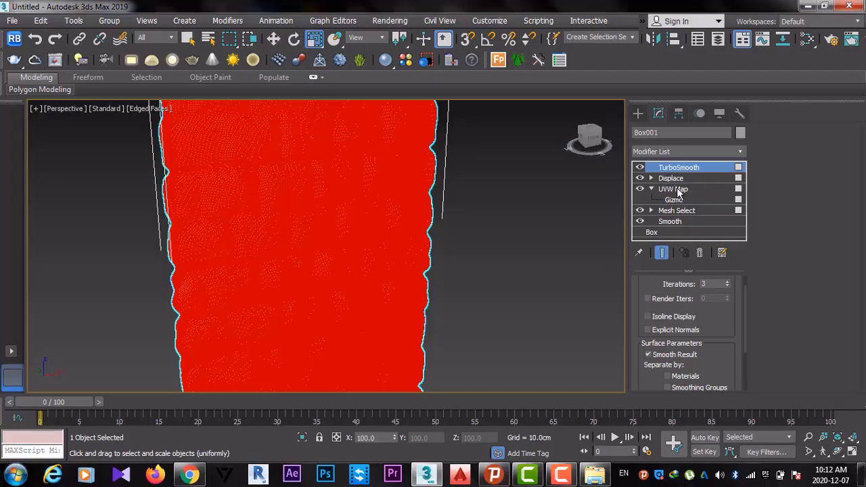
Step: Turn off polygon sub-object selection on the Mesh Select modifier
click(680, 212)
click(700, 297)
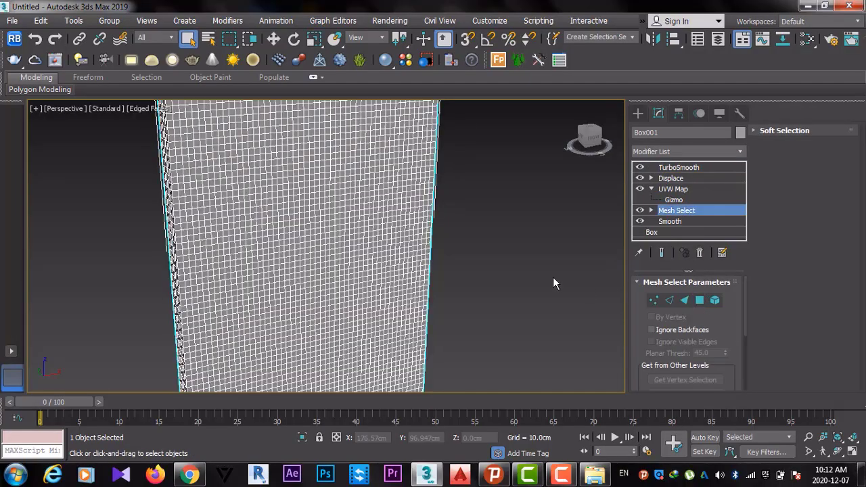
scroll(479, 258, down, 3)
scroll(489, 260, down, 1)
Step: Compare the Displace and TurboSmooth levels, orbiting and panning to inspect the smoothed wall
alt+middle_drag(520, 275, 593, 251)
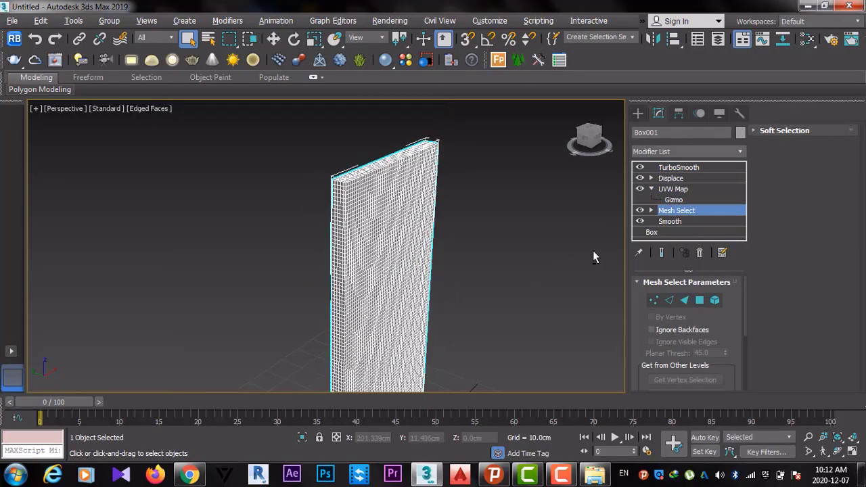
click(670, 178)
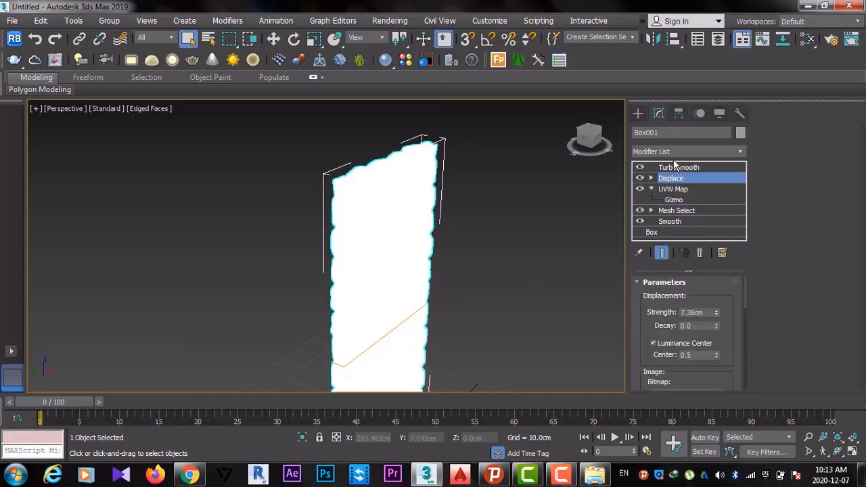
click(677, 168)
mouse_move(524, 243)
middle_down()
mouse_move(418, 233)
mouse_move(458, 228)
middle_up()
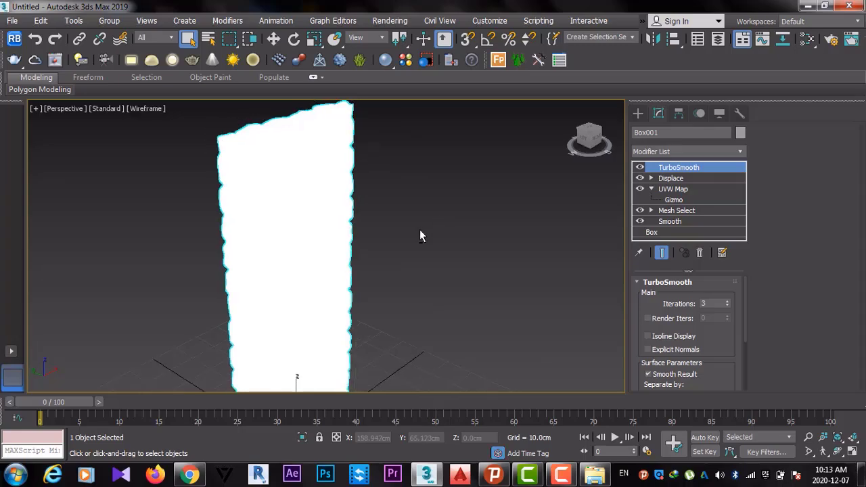
mouse_move(359, 211)
alt+middle_down()
mouse_move(392, 296)
mouse_move(339, 284)
mouse_move(379, 291)
mouse_move(369, 234)
mouse_move(450, 251)
mouse_move(530, 246)
mouse_move(431, 207)
mouse_move(388, 279)
mouse_move(343, 212)
mouse_move(348, 248)
mouse_move(328, 264)
mouse_move(341, 232)
mouse_move(343, 261)
mouse_move(338, 209)
mouse_move(342, 249)
mouse_move(288, 232)
alt+middle_up()
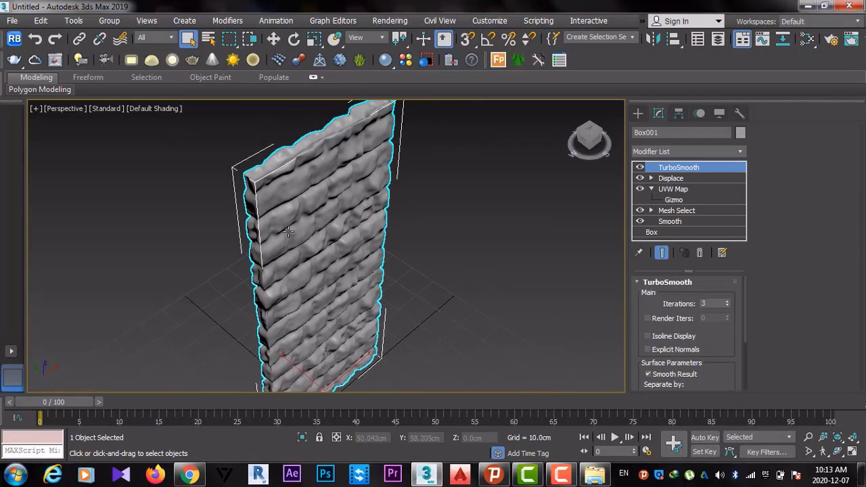